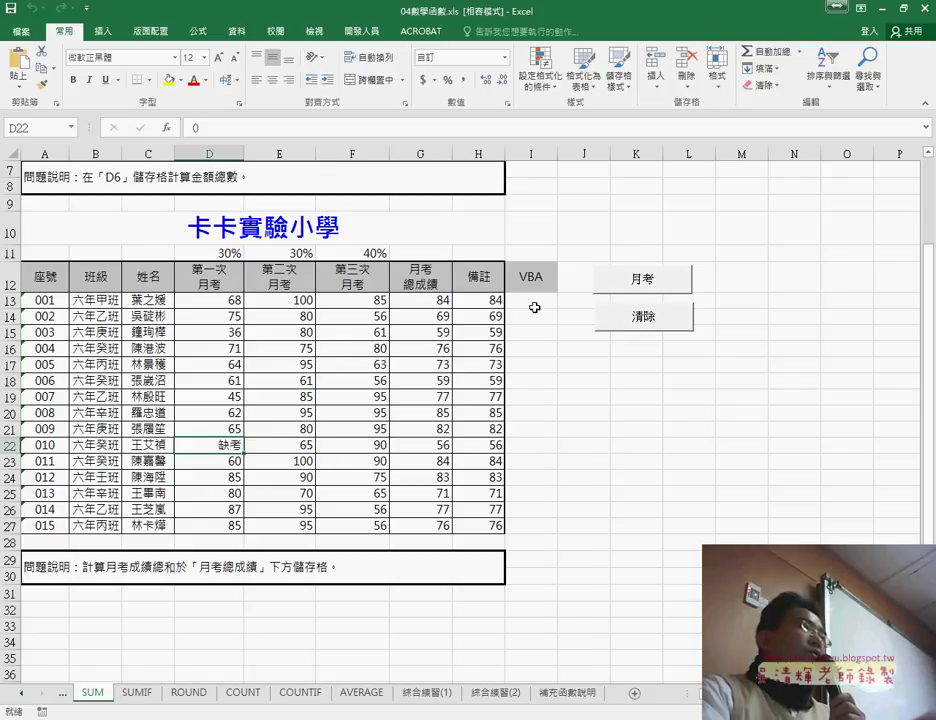
Select I13, begin inserting a function, browse the categories, then cancel.
click(534, 301)
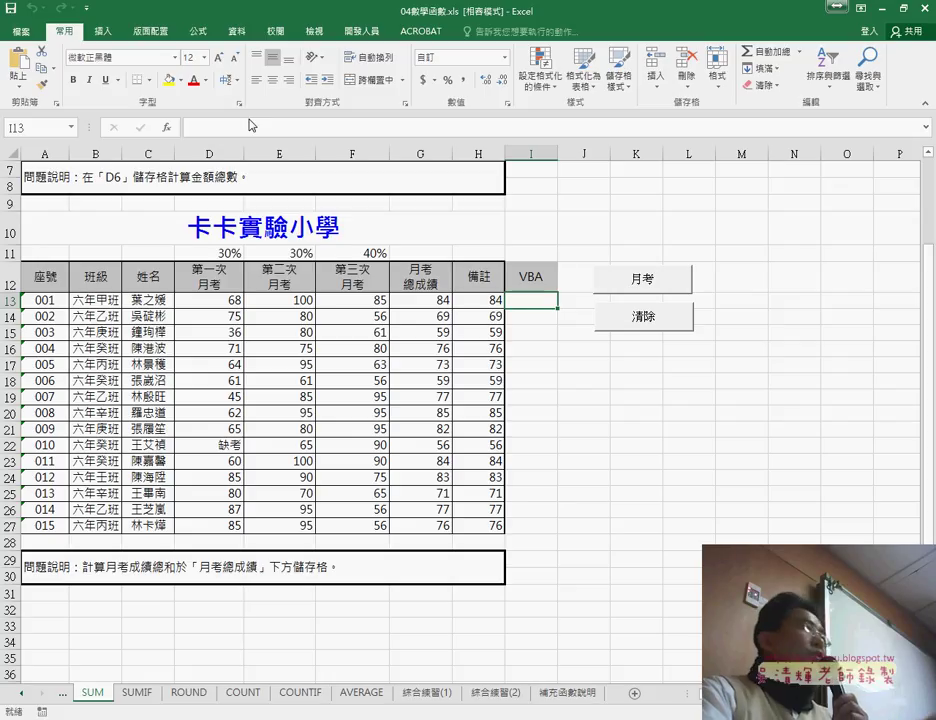
click(168, 127)
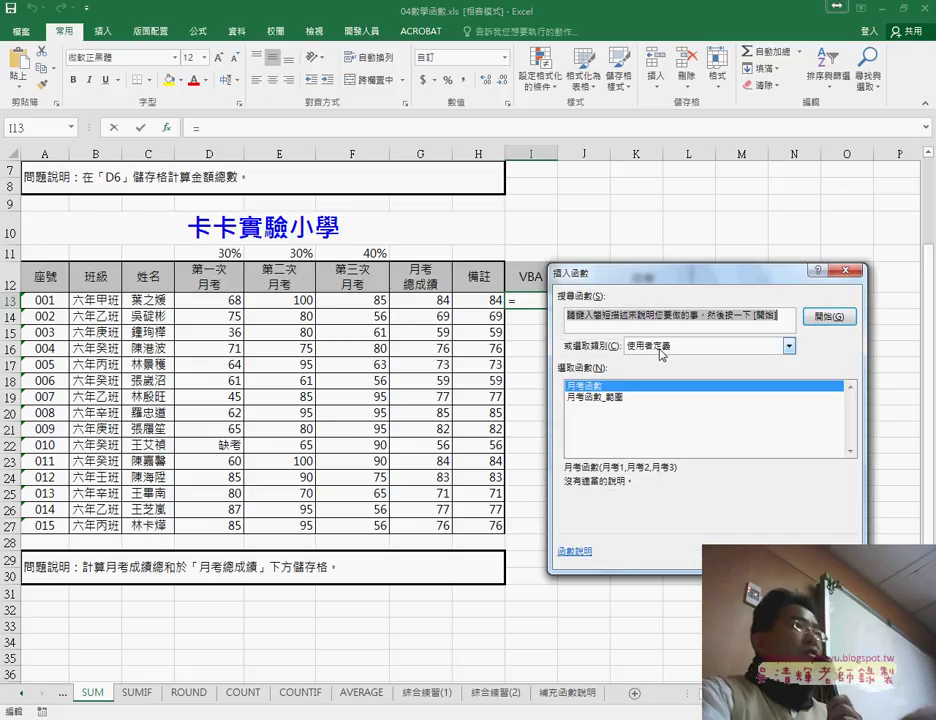
click(654, 350)
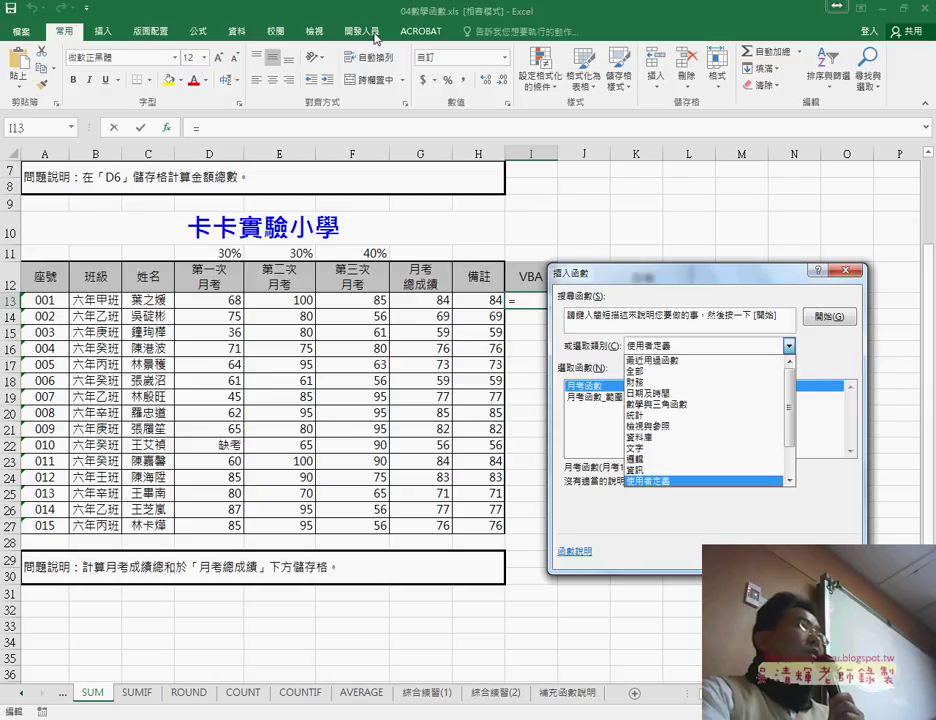
key(Escape)
key(Escape)
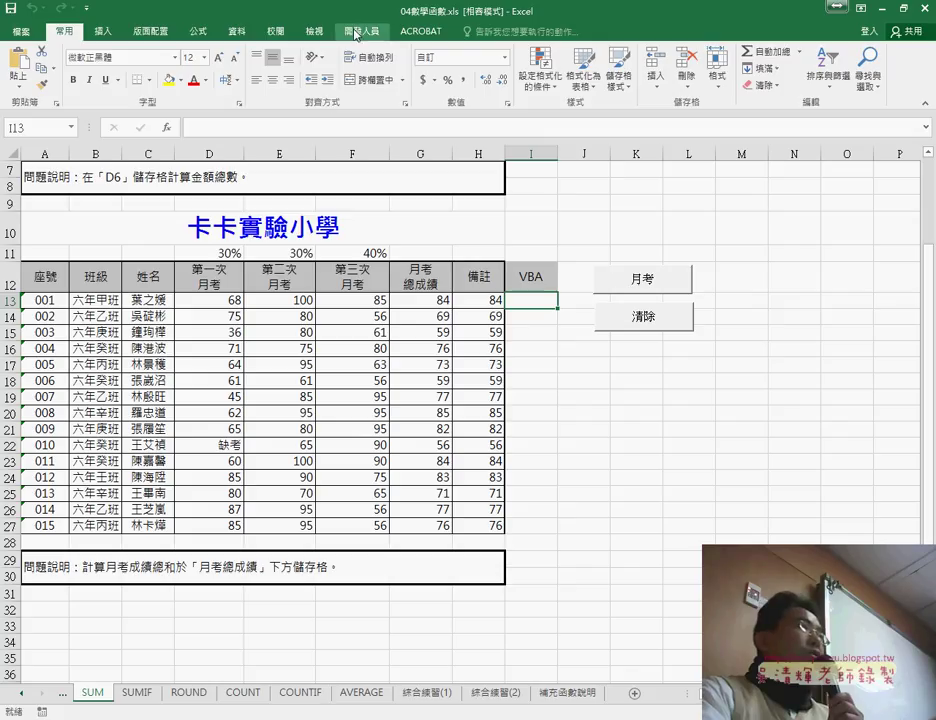
Open the Visual Basic editor from the Developer tab and select the 月考函數 function code.
click(356, 33)
click(18, 52)
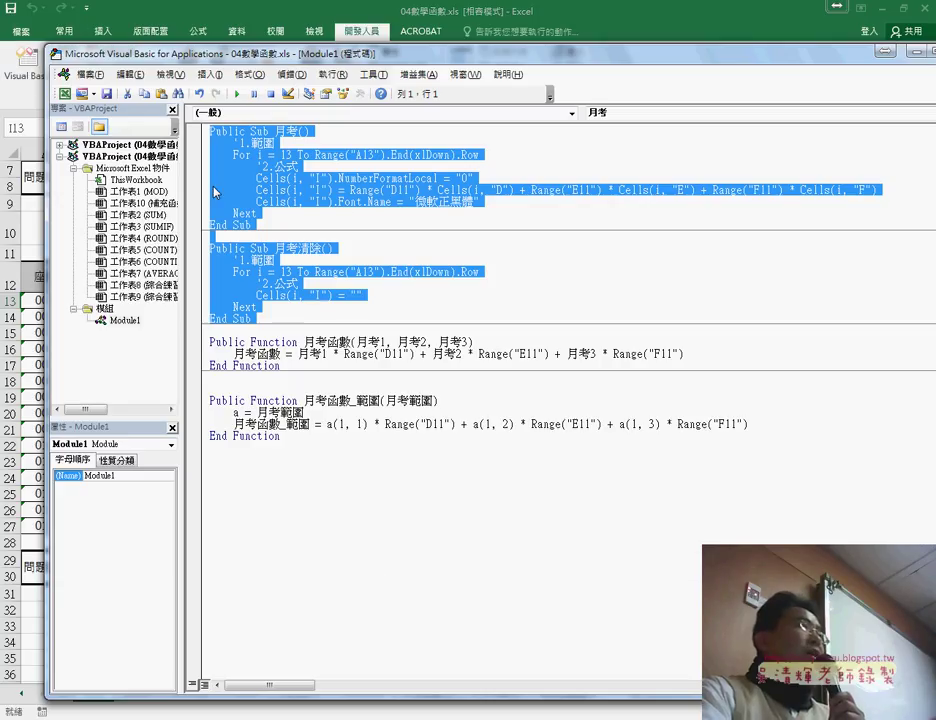
drag(208, 377, 207, 348)
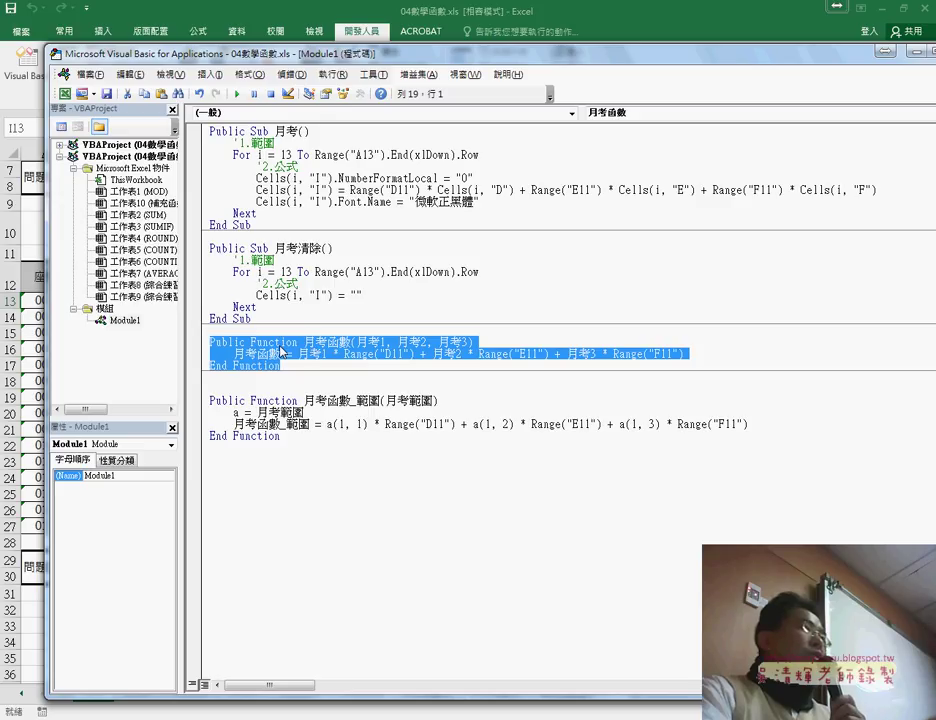
Try the Insert Procedure dialog, toggling between Function and Sub, then cancel it.
click(210, 74)
click(250, 90)
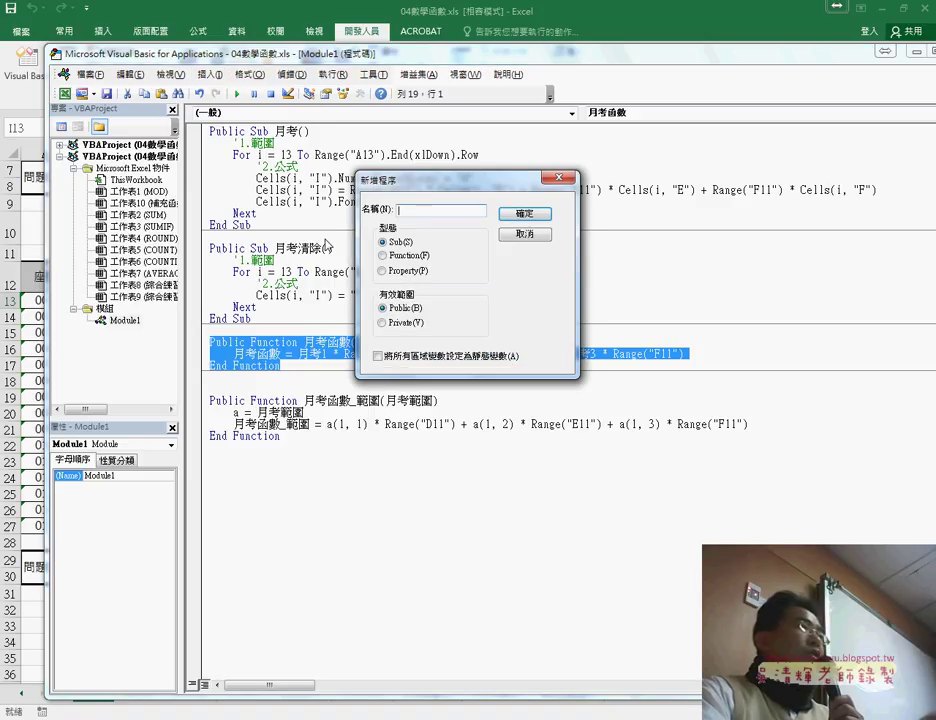
click(382, 256)
drag(435, 190, 296, 394)
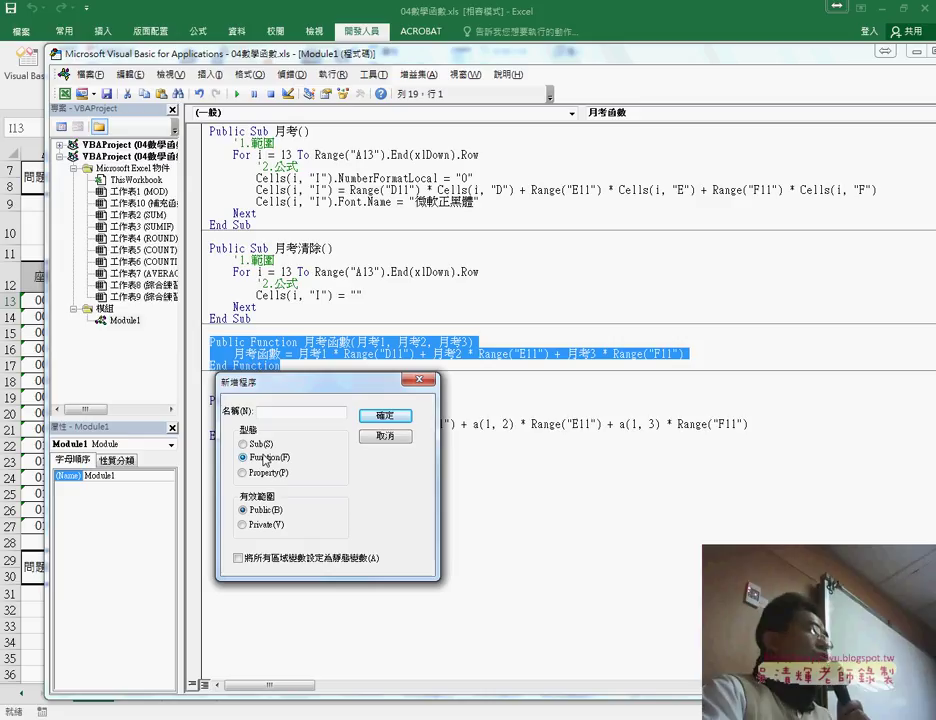
click(257, 447)
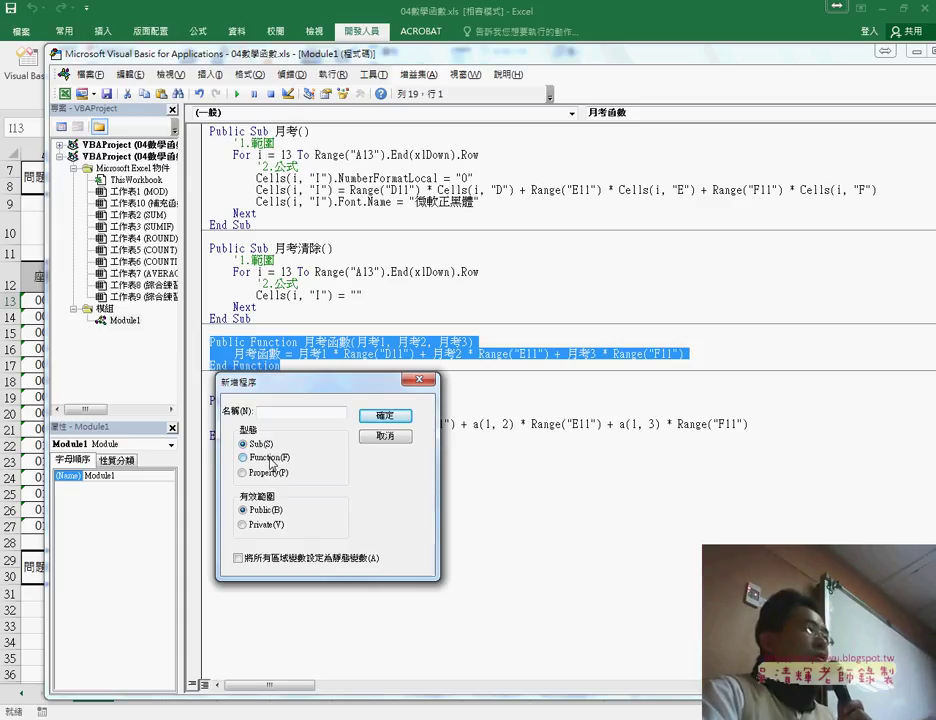
click(270, 459)
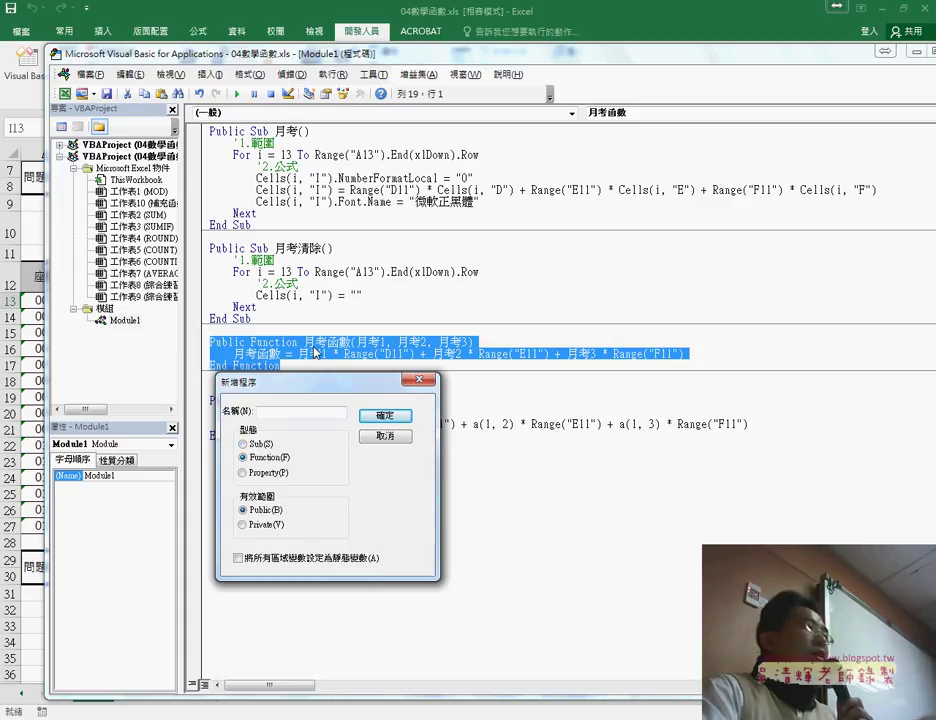
click(394, 439)
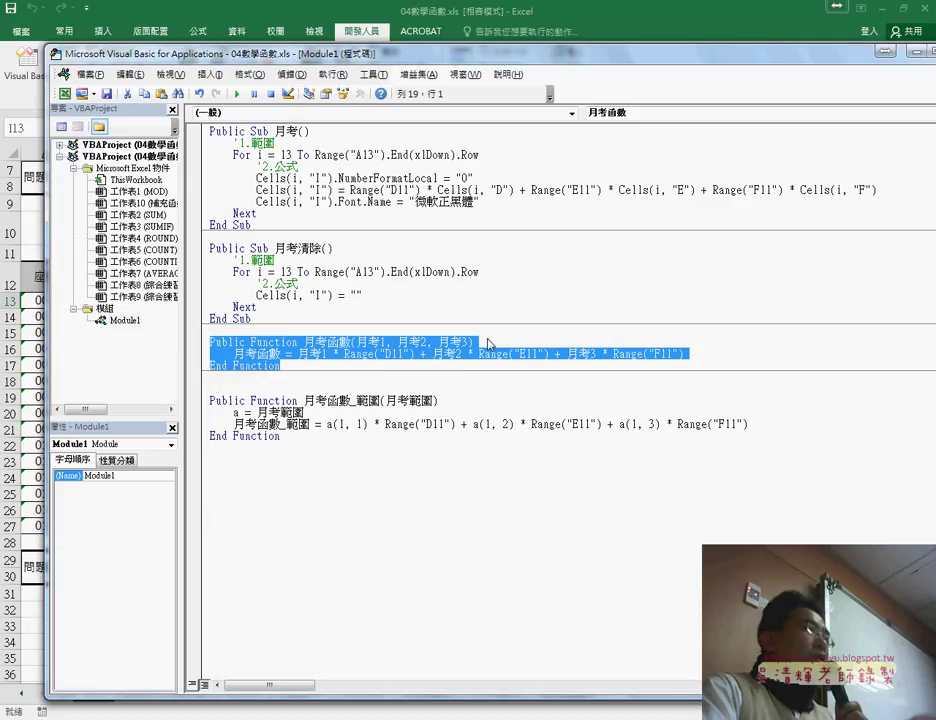
click(494, 335)
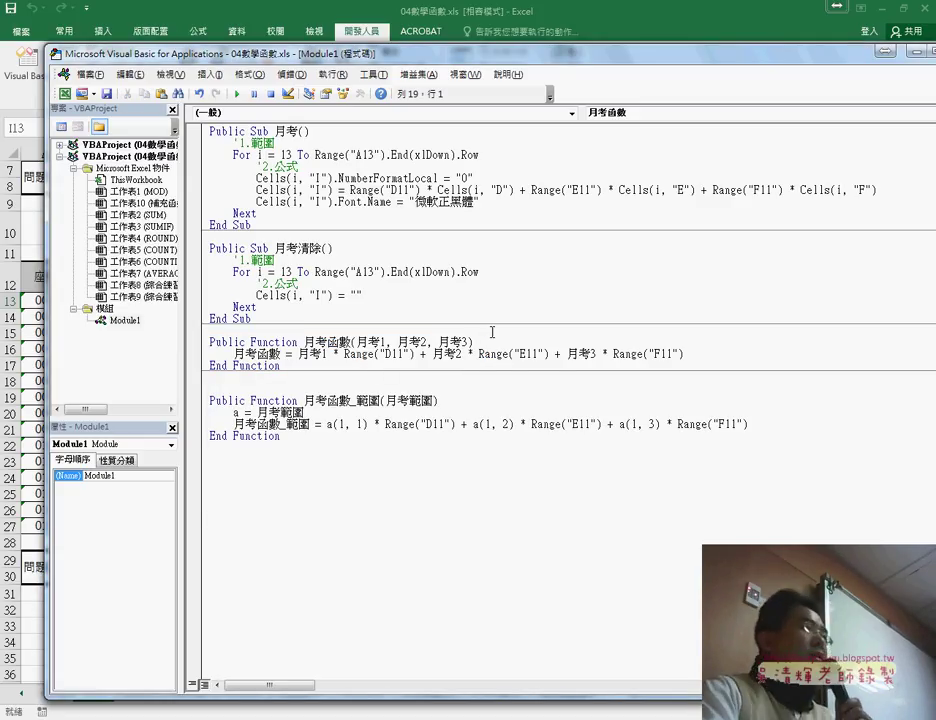
drag(358, 342, 470, 342)
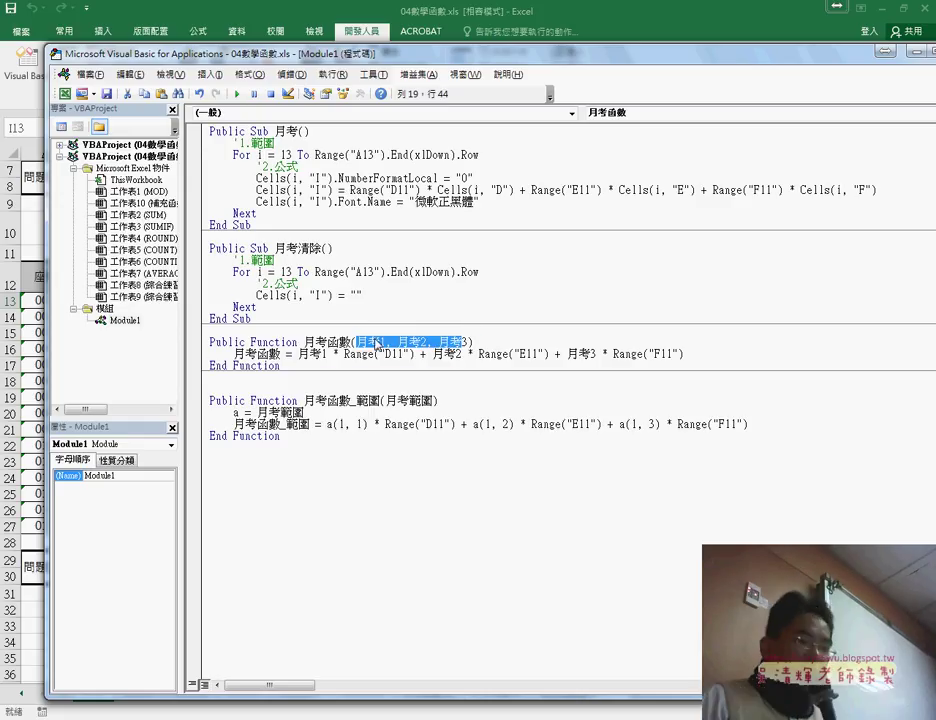
key(BackSpace)
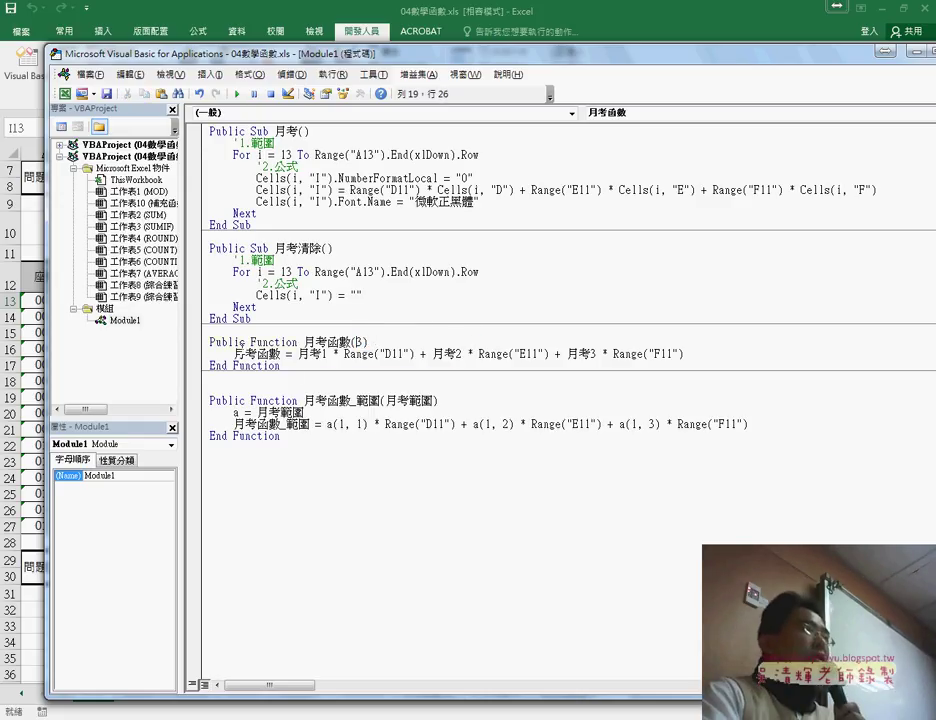
click(258, 356)
click(457, 428)
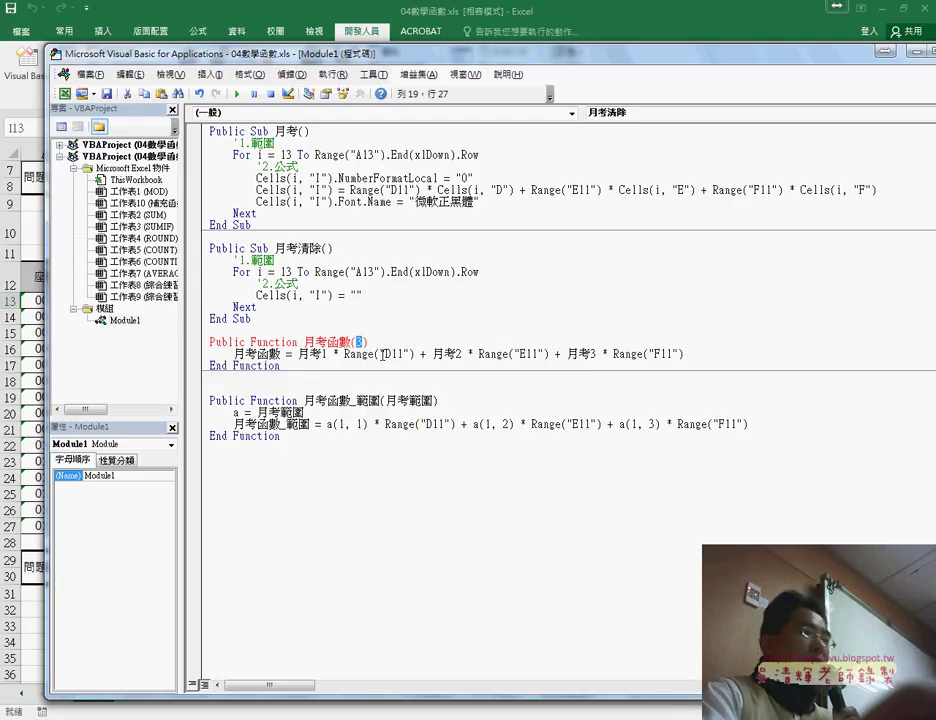
key(BackSpace)
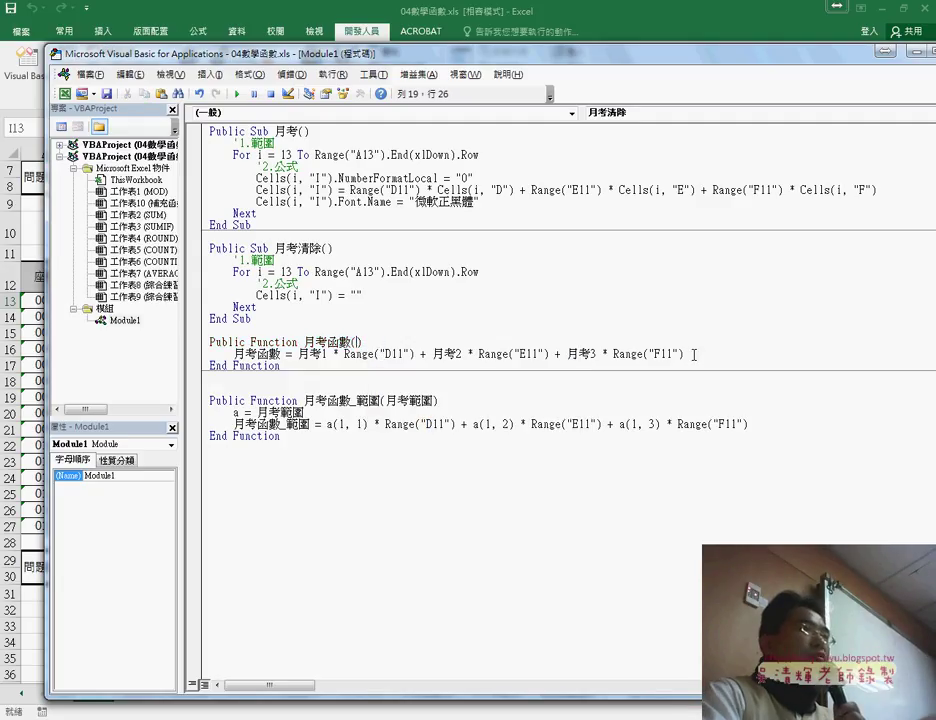
drag(693, 354, 238, 357)
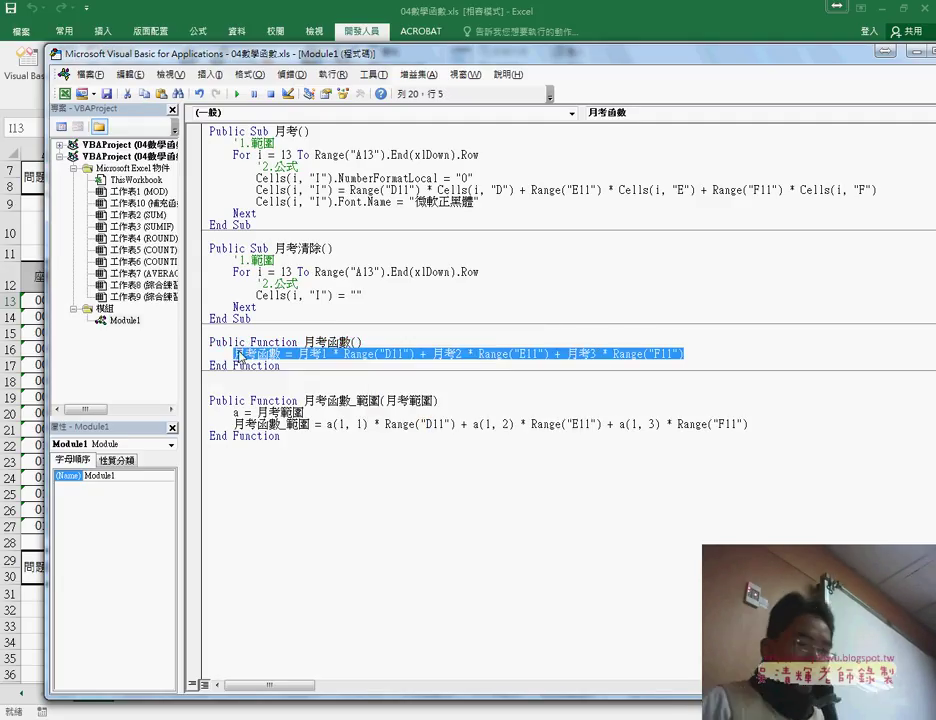
key(Delete)
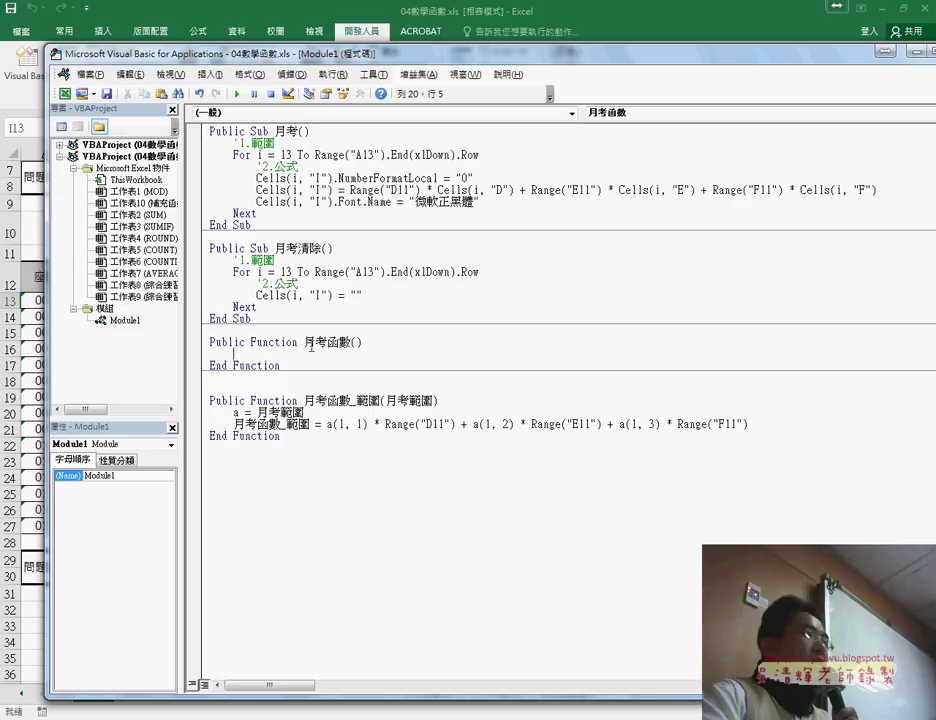
drag(364, 341, 351, 341)
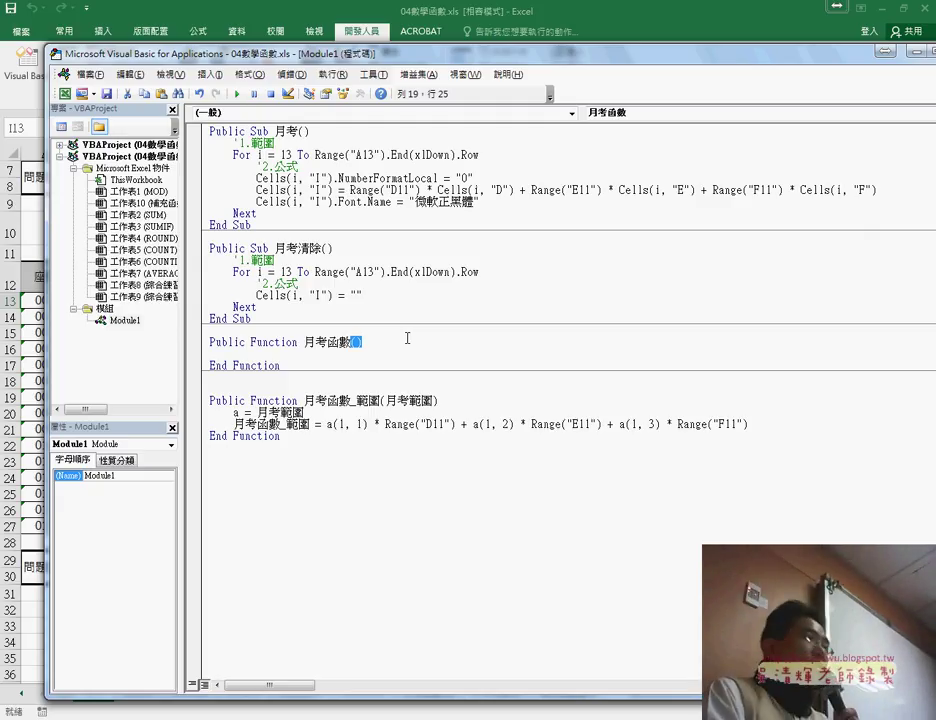
key(ctrl+z)
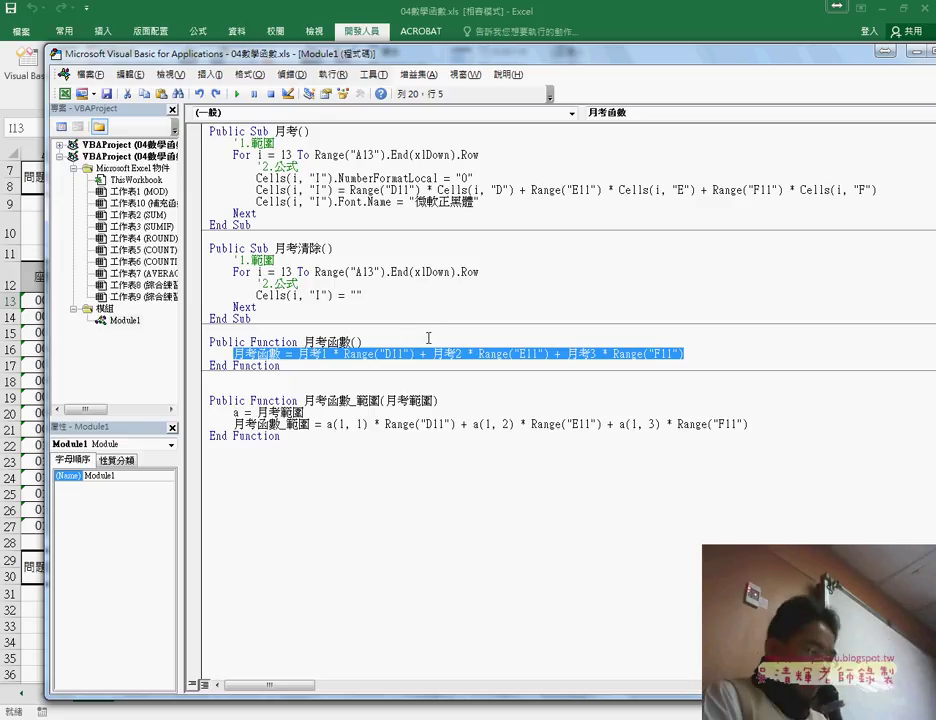
key(ctrl+z)
key(ctrl+z)
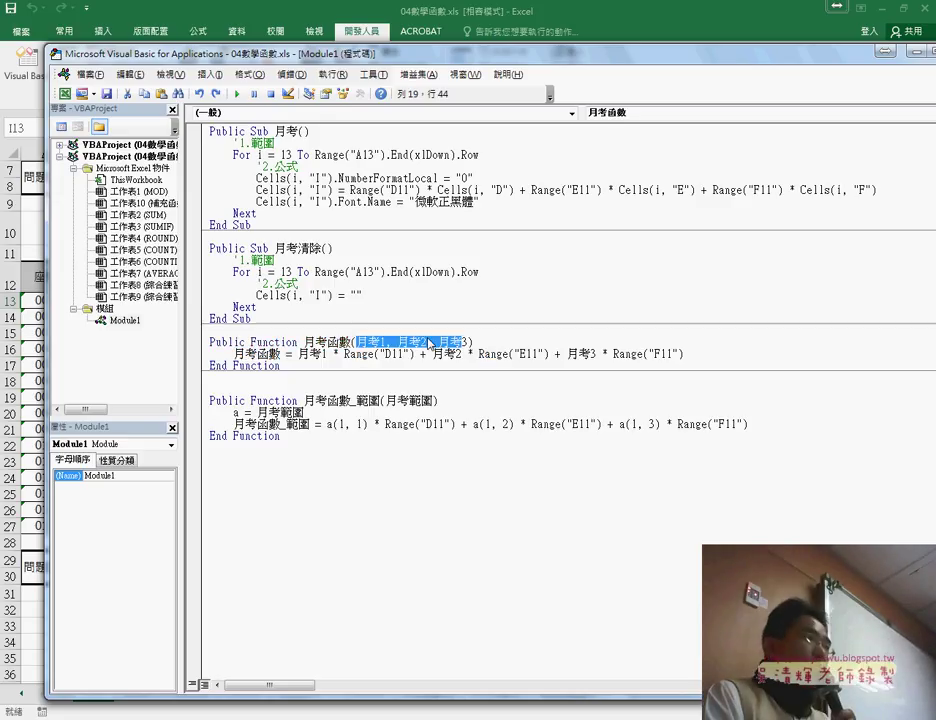
click(462, 331)
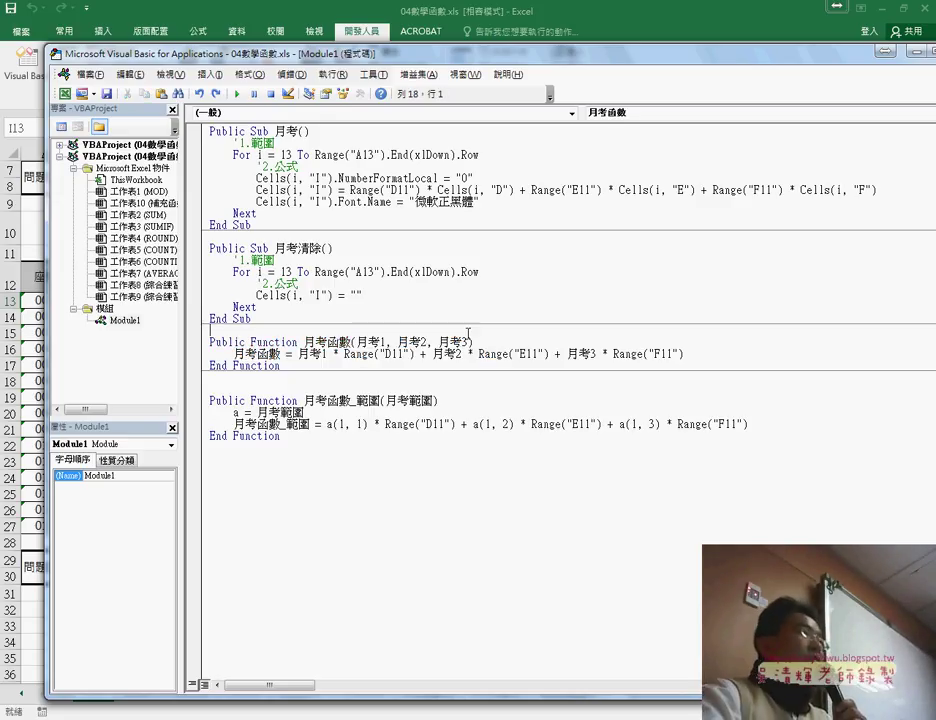
drag(469, 342, 358, 342)
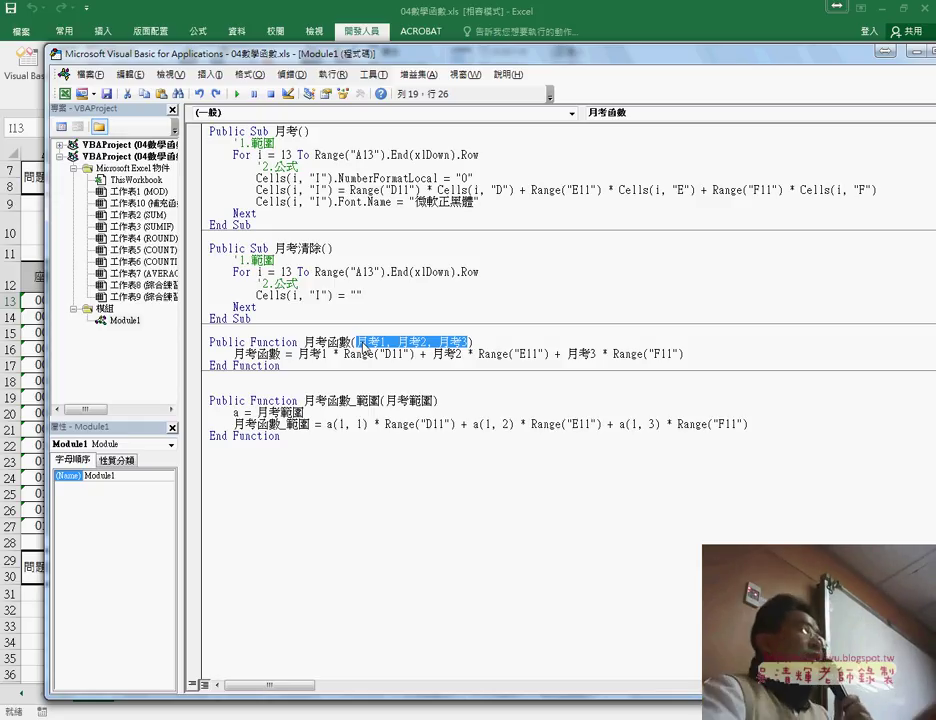
drag(298, 353, 428, 355)
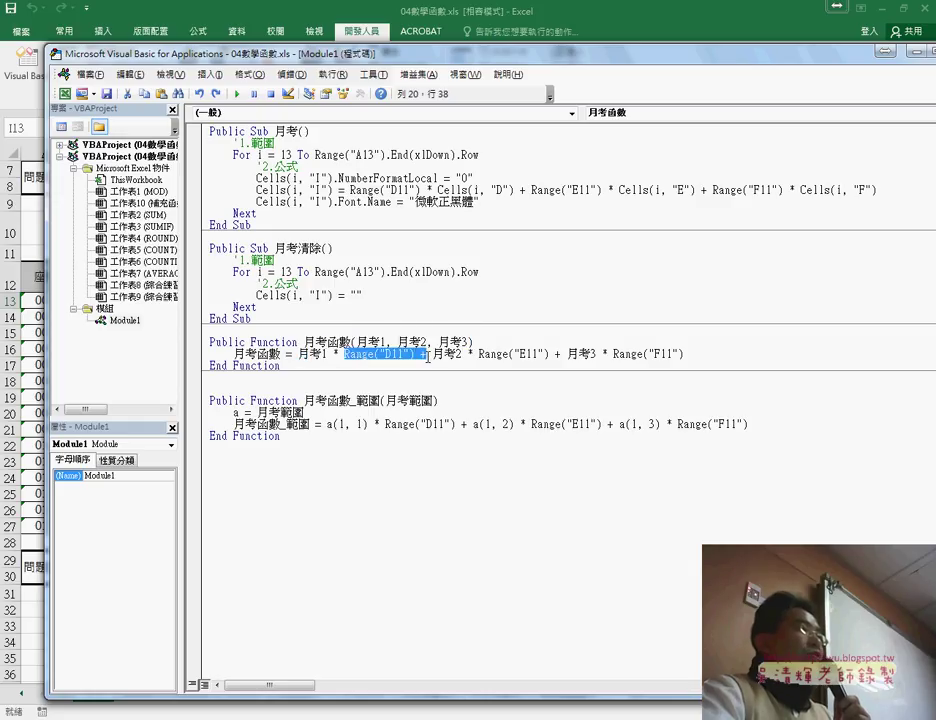
drag(417, 56, 650, 64)
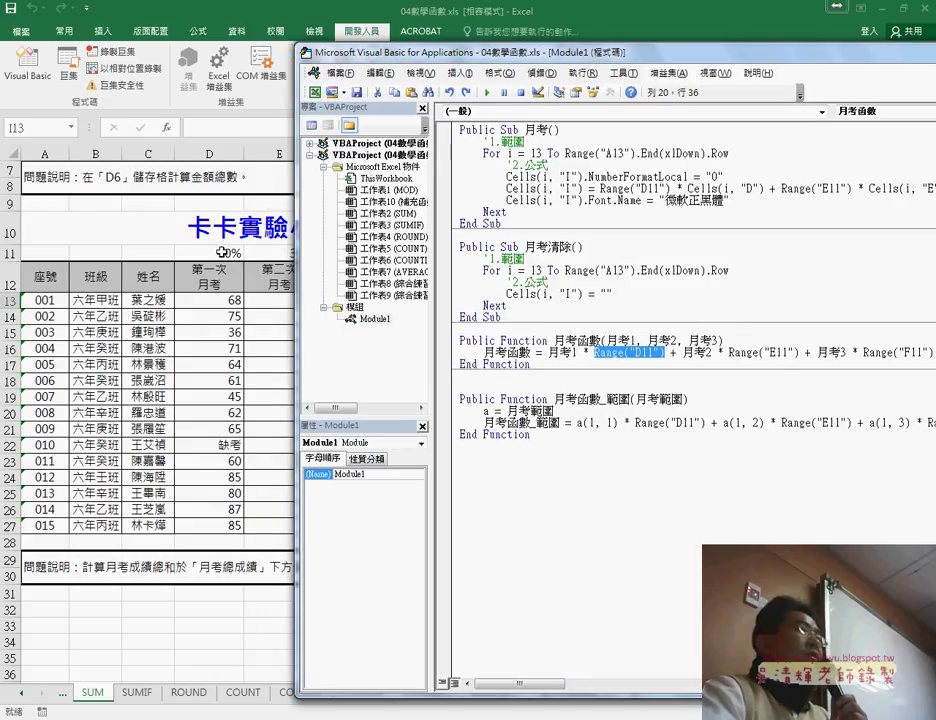
drag(729, 352, 799, 352)
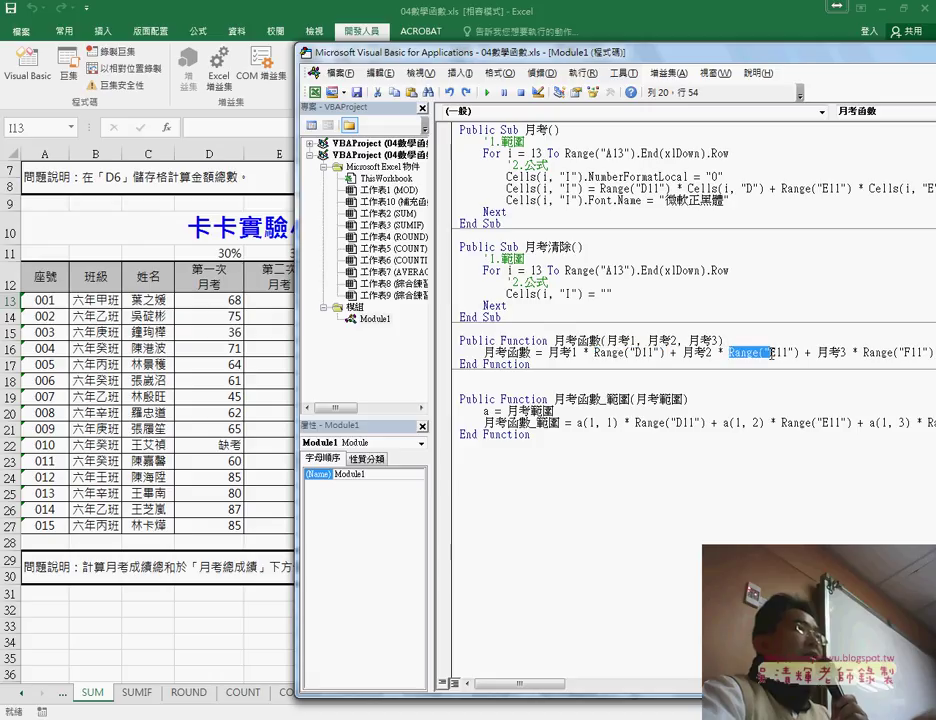
drag(544, 59, 368, 294)
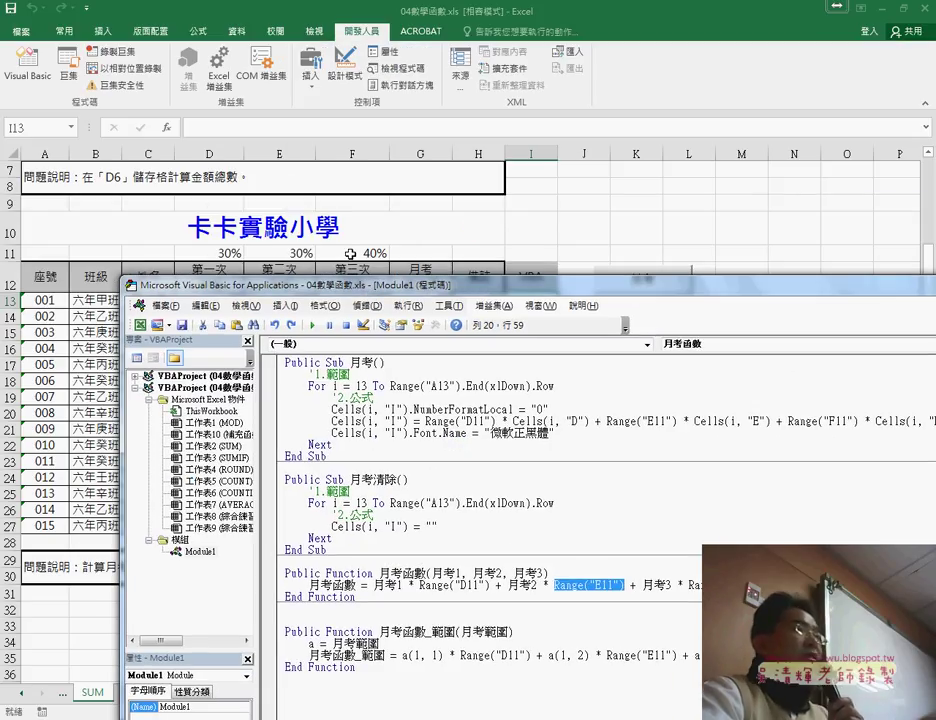
click(655, 588)
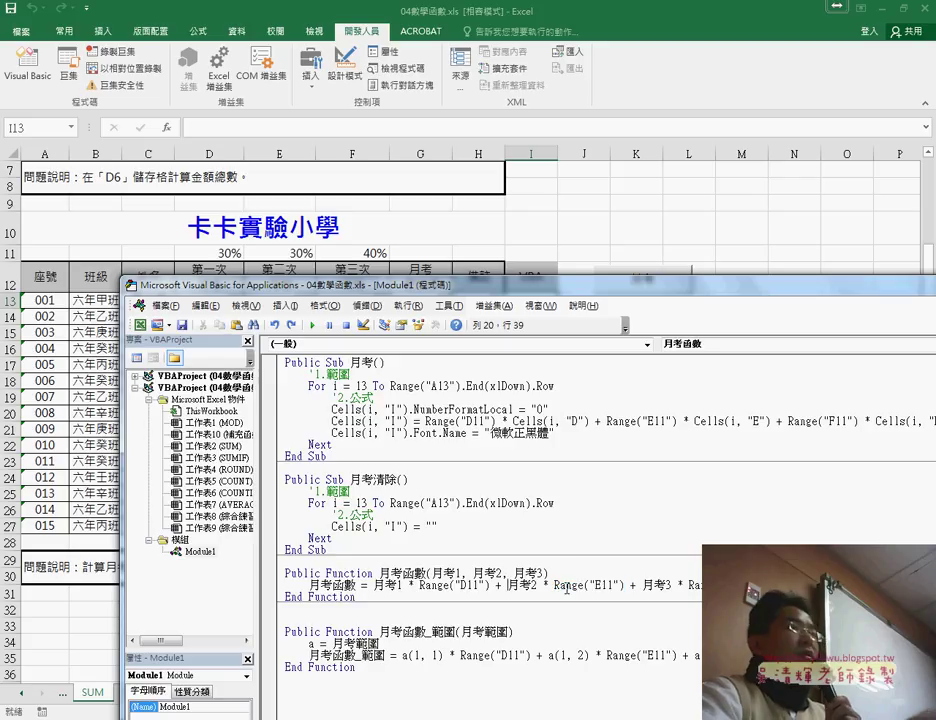
drag(772, 585, 377, 588)
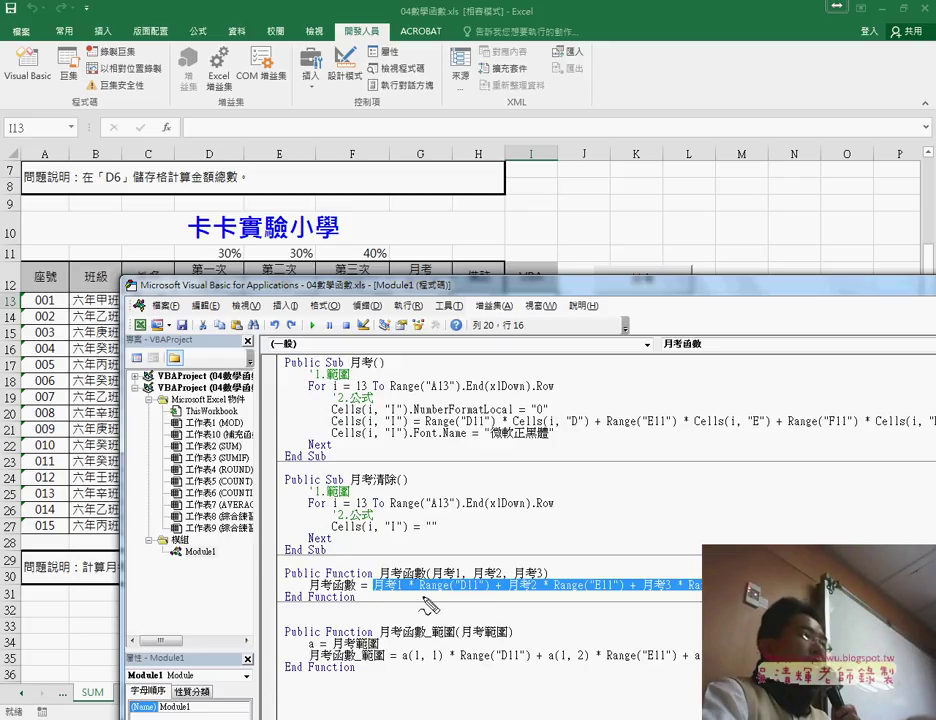
mouse_move(403, 594)
mouse_down()
mouse_move(465, 593)
mouse_move(420, 630)
mouse_move(356, 591)
mouse_move(428, 592)
mouse_move(405, 575)
mouse_up()
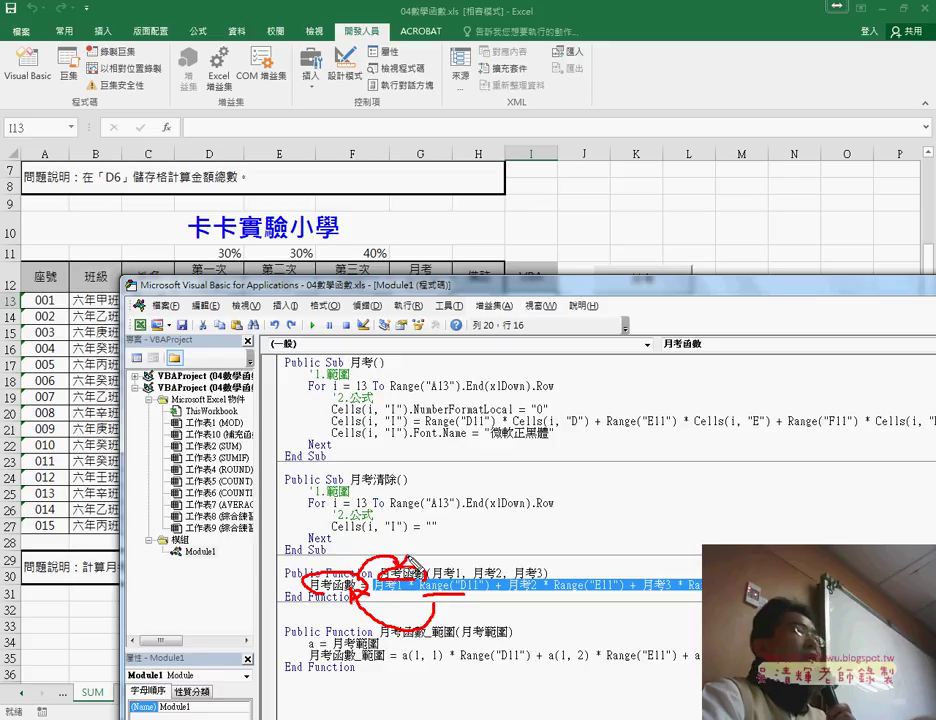
drag(408, 563, 528, 325)
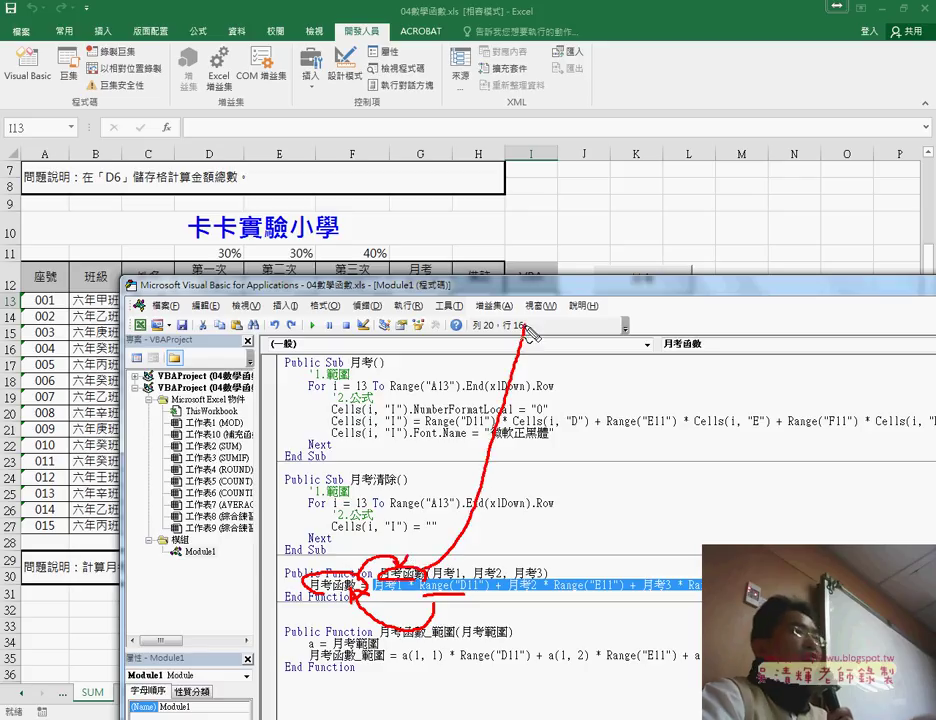
drag(528, 322, 545, 330)
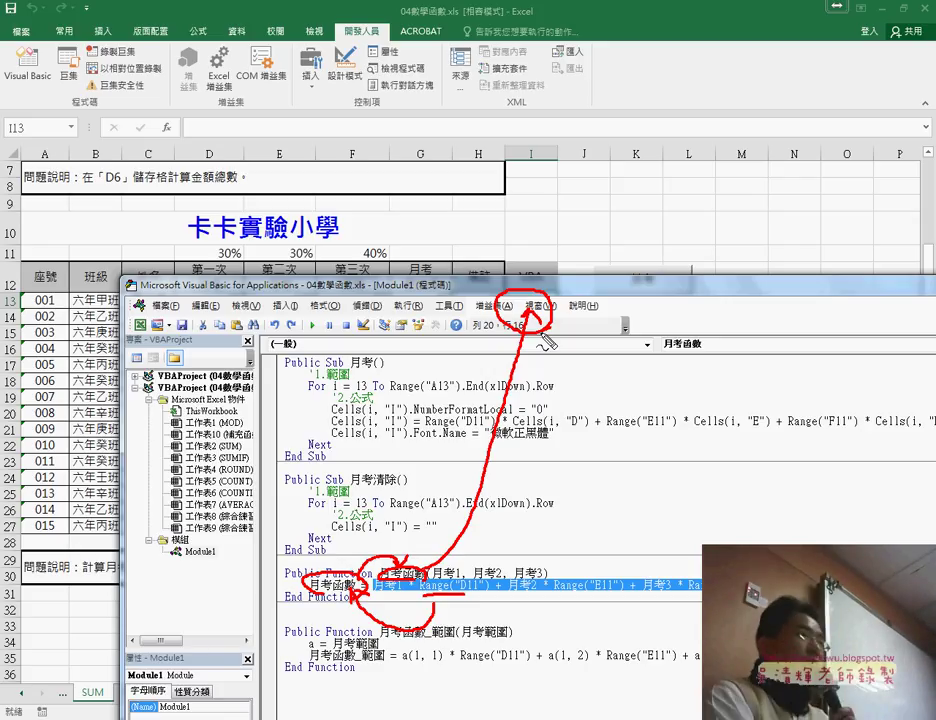
key(Escape)
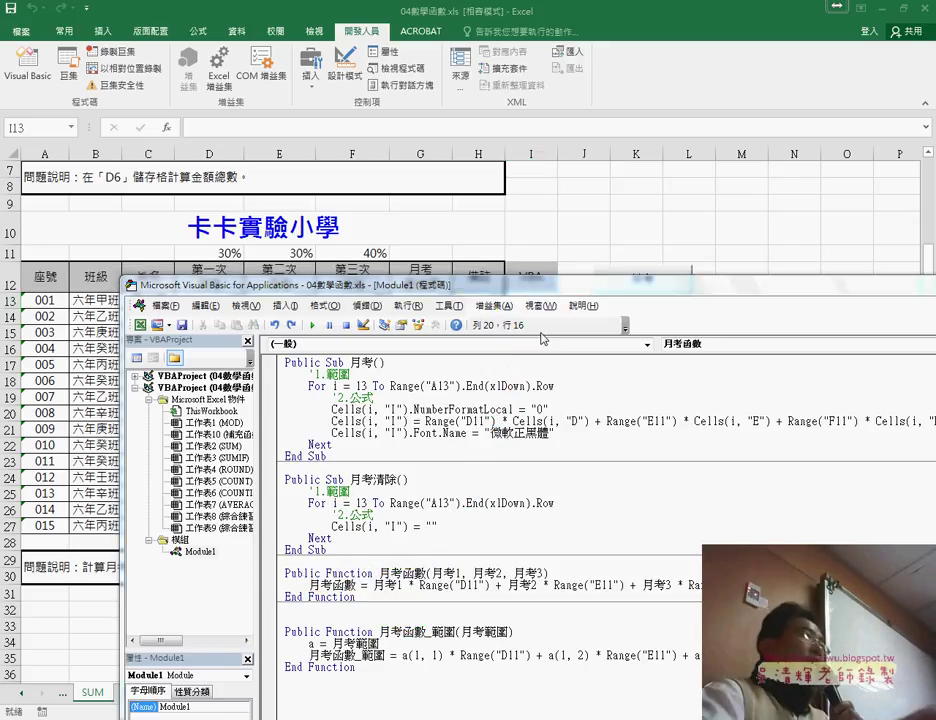
Back in Excel, select I13 and insert the user-defined 月考函數.
click(615, 214)
click(531, 300)
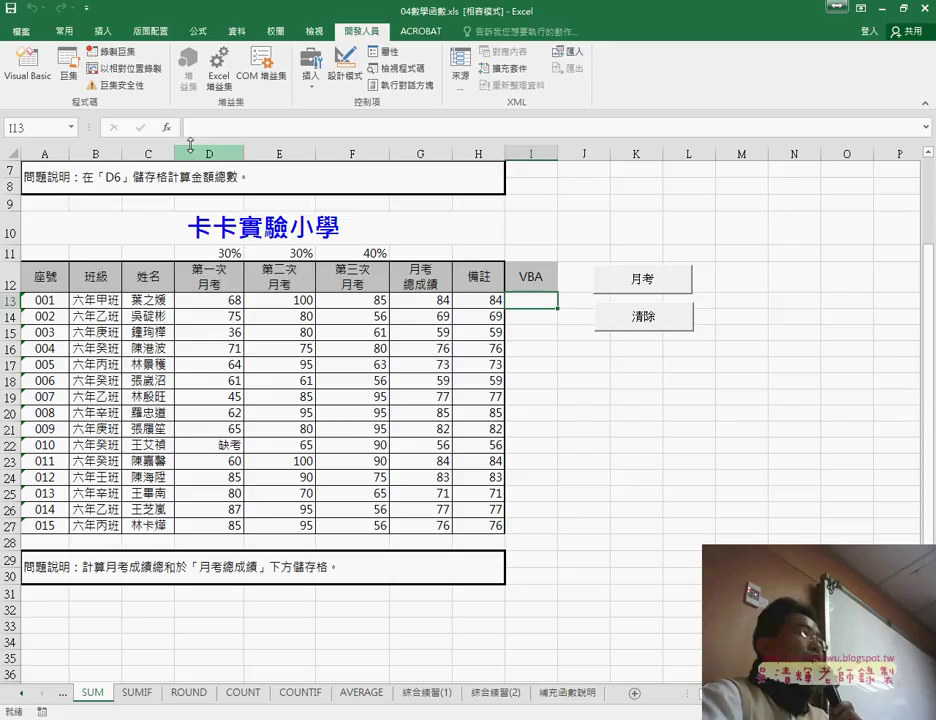
click(167, 127)
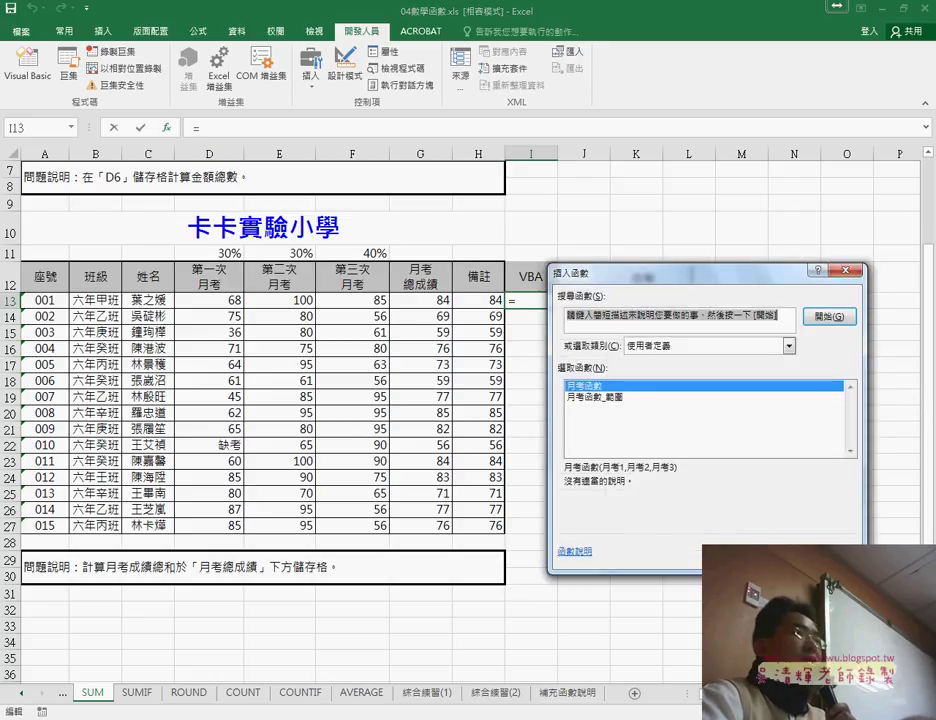
key(Return)
Use D13, E13 and F13 as the arguments to get 84, and fill down to row 27.
click(212, 300)
key(Tab)
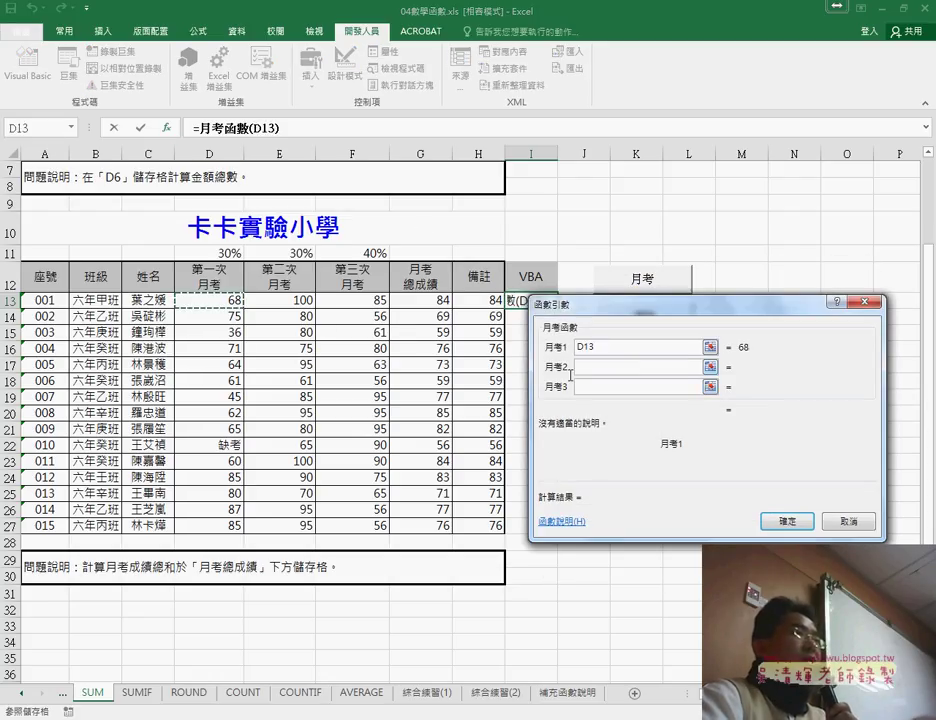
click(311, 301)
click(604, 386)
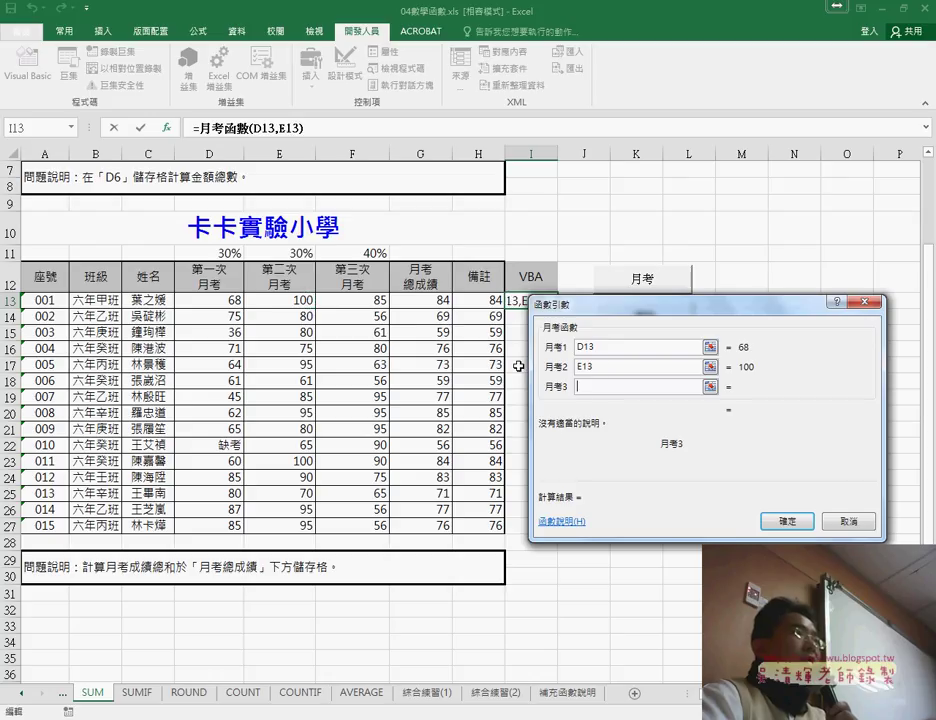
click(380, 301)
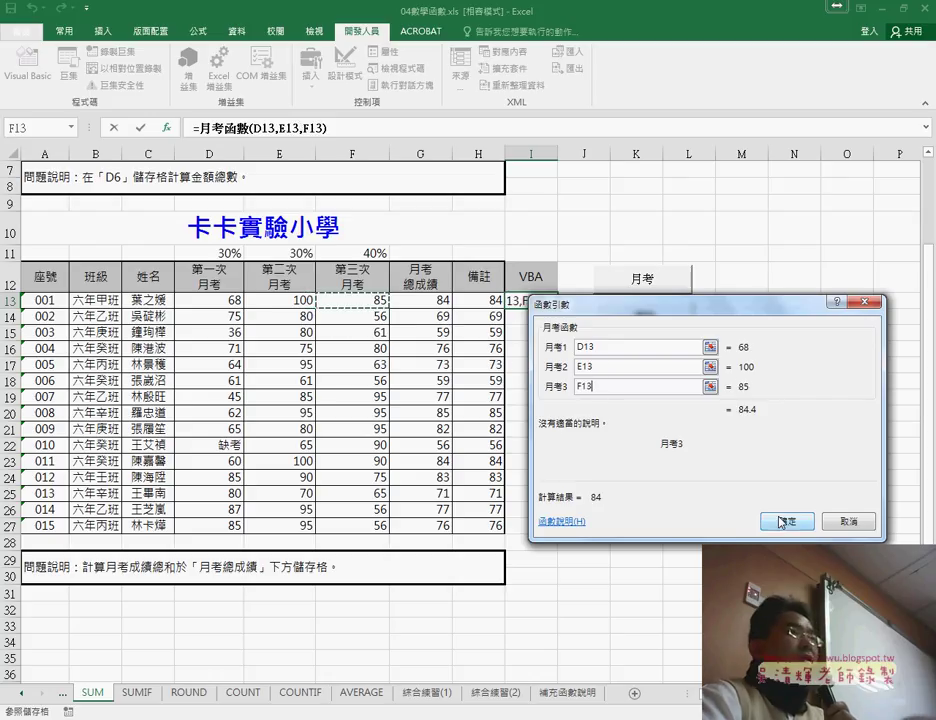
drag(720, 314, 782, 334)
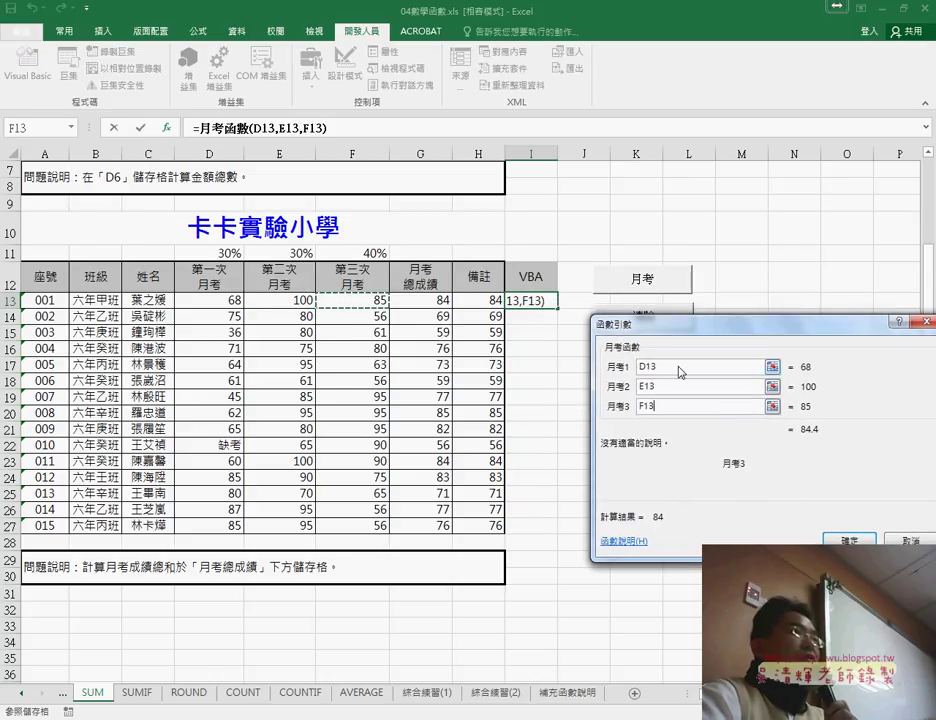
click(838, 540)
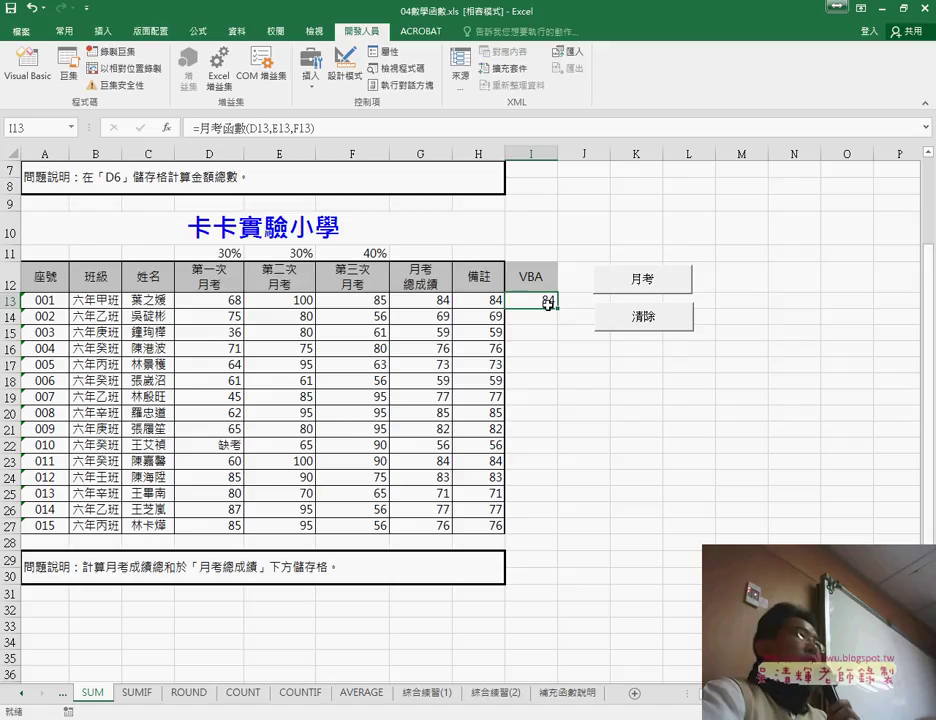
click(64, 31)
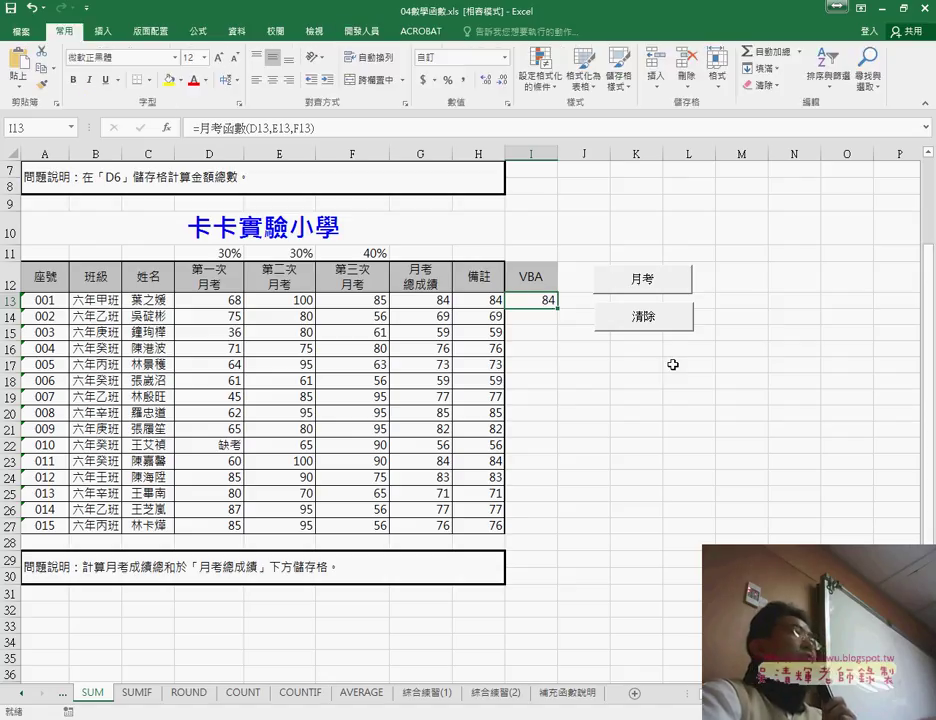
drag(558, 310, 543, 533)
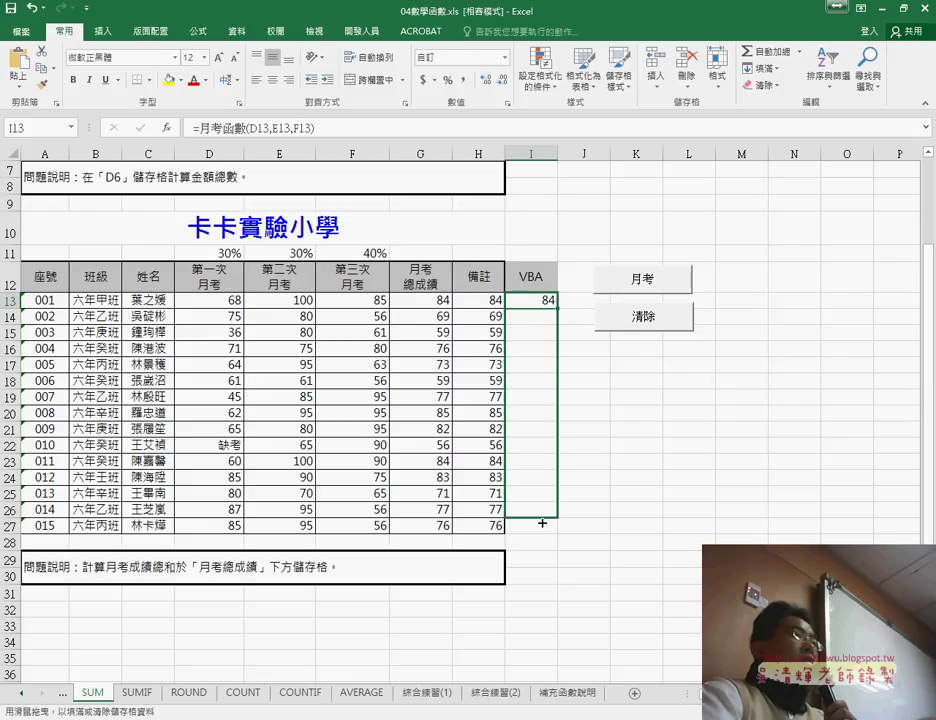
Replace I13:I27 with =月考函數_範圍(D13:F13) filled down, then show the Developer tab.
key(Delete)
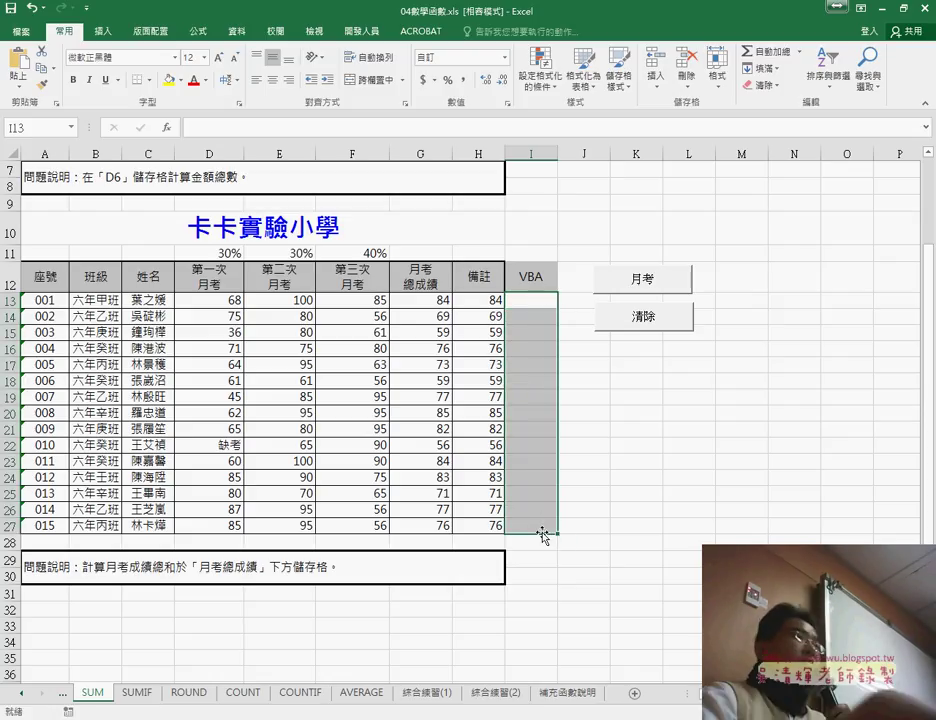
click(535, 302)
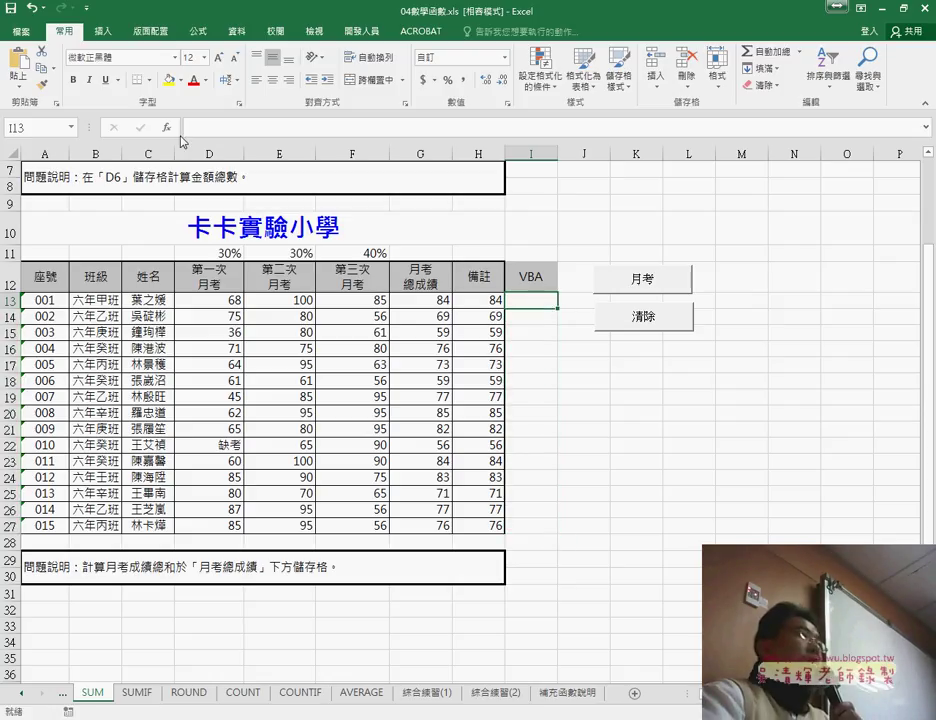
click(168, 128)
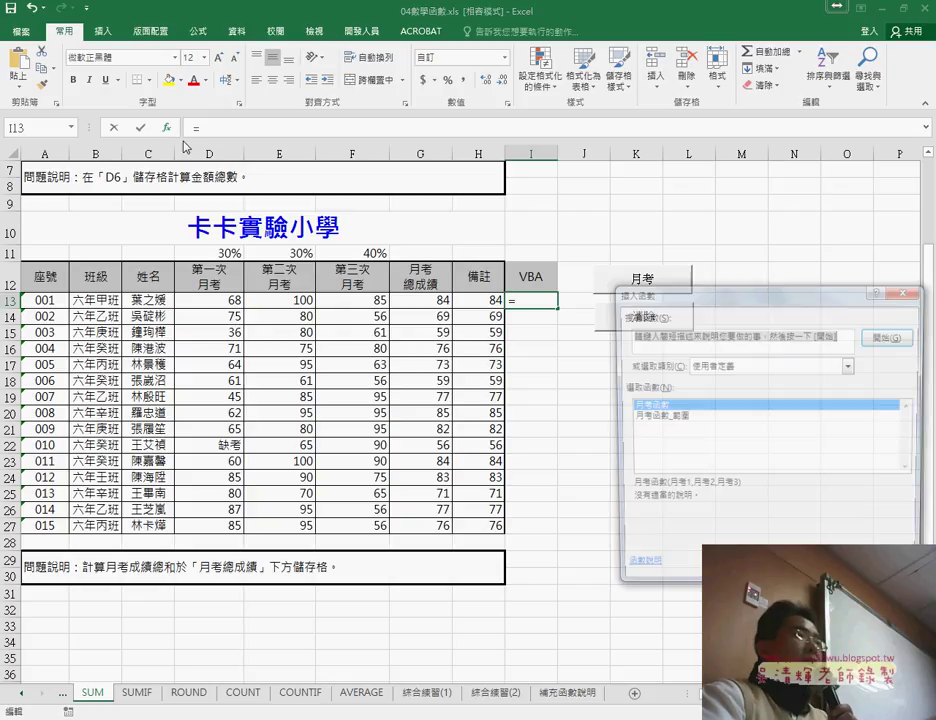
click(706, 416)
double_click(706, 416)
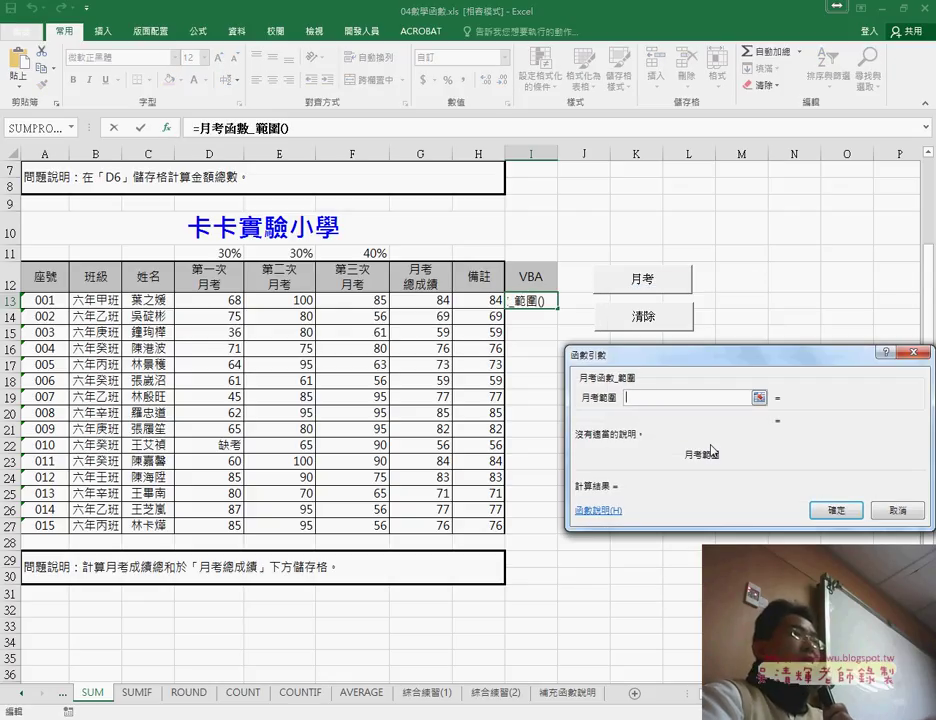
drag(213, 302, 355, 301)
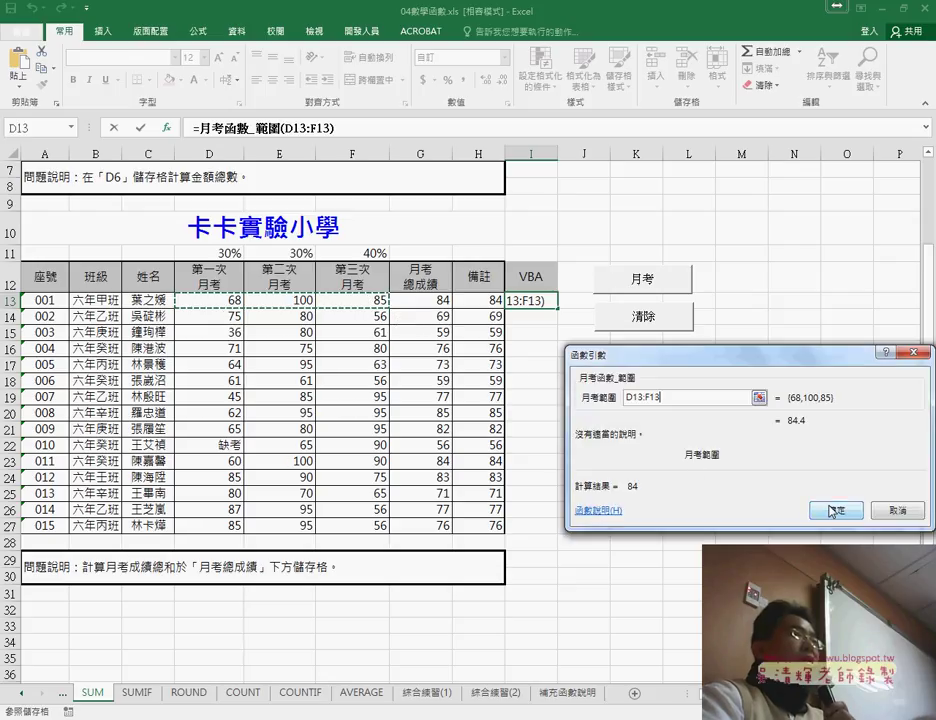
click(828, 507)
drag(557, 309, 559, 536)
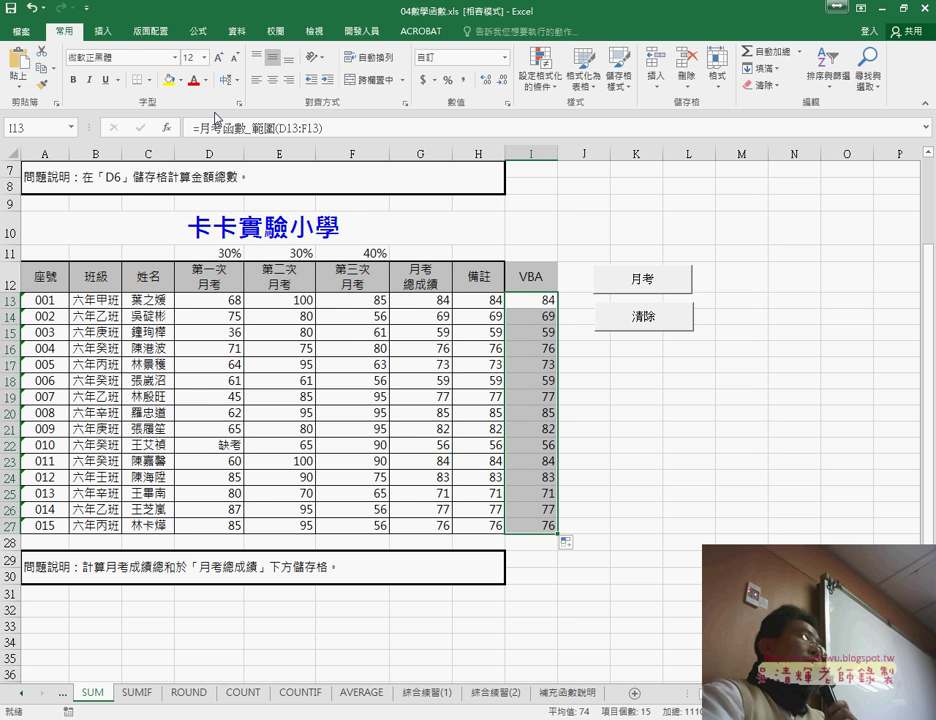
click(365, 31)
click(24, 78)
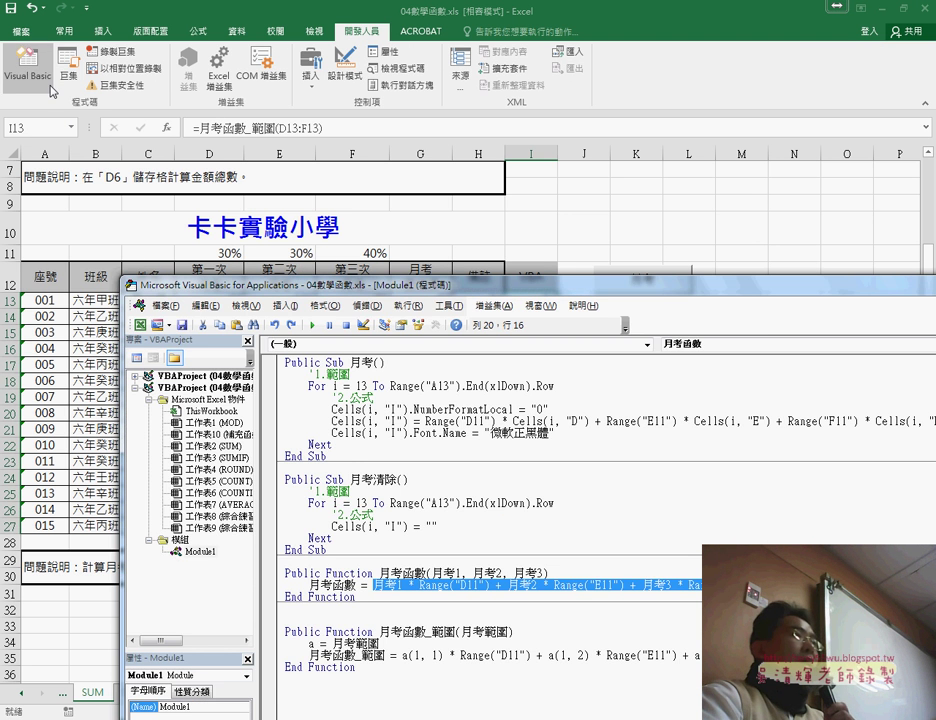
drag(278, 214, 287, 77)
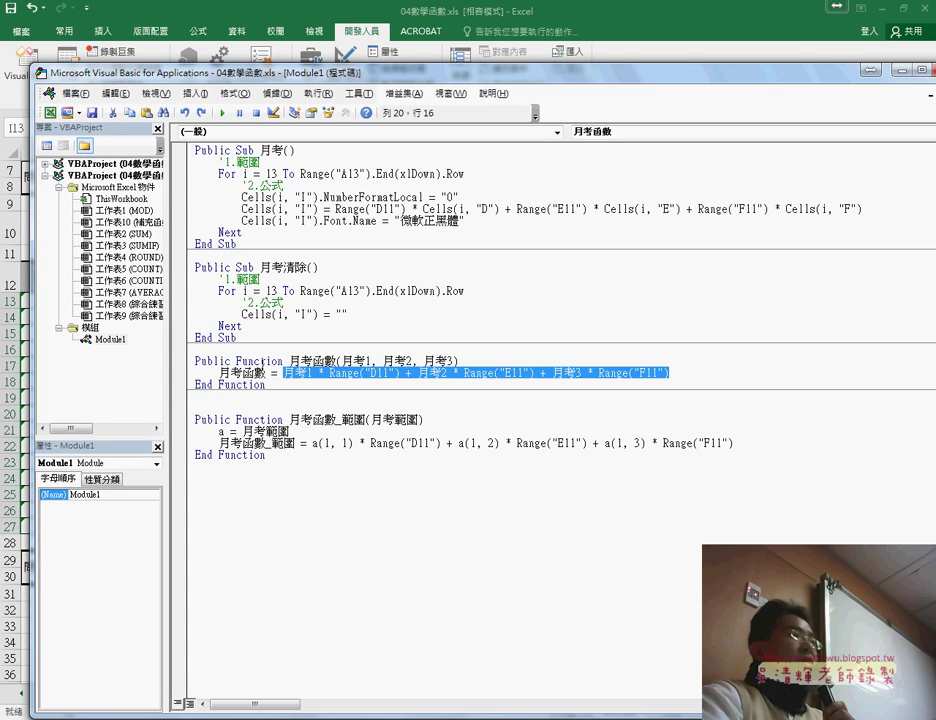
drag(186, 387, 184, 360)
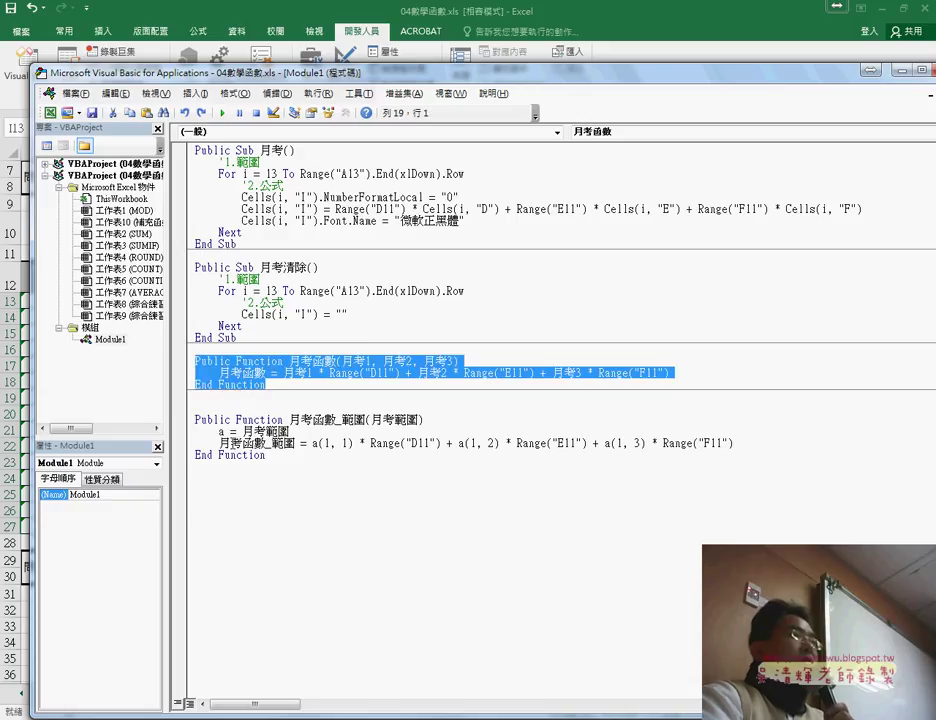
drag(190, 457, 192, 420)
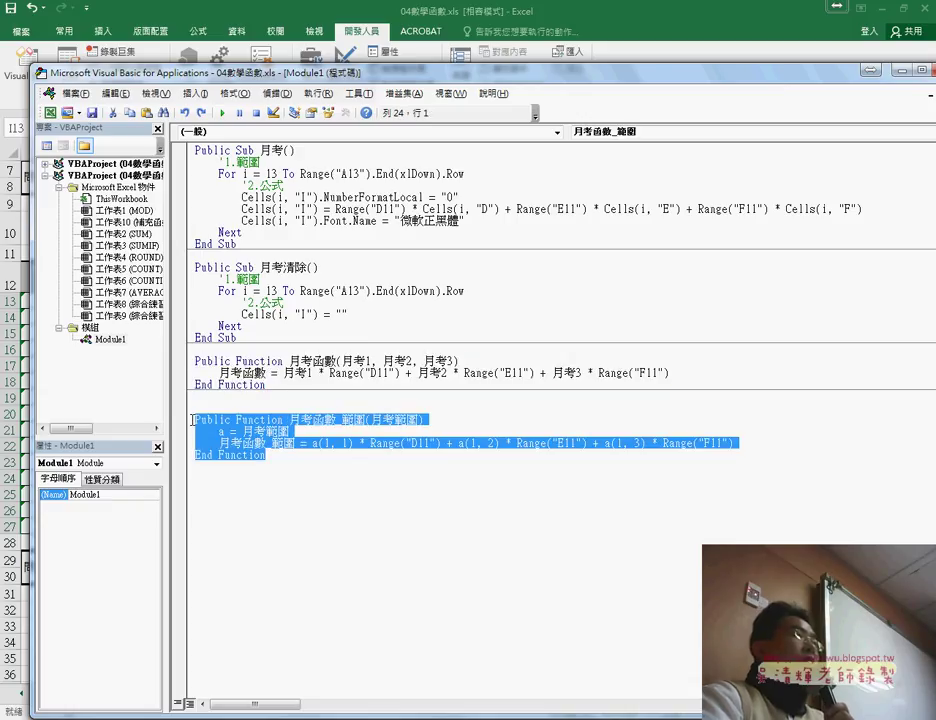
click(411, 414)
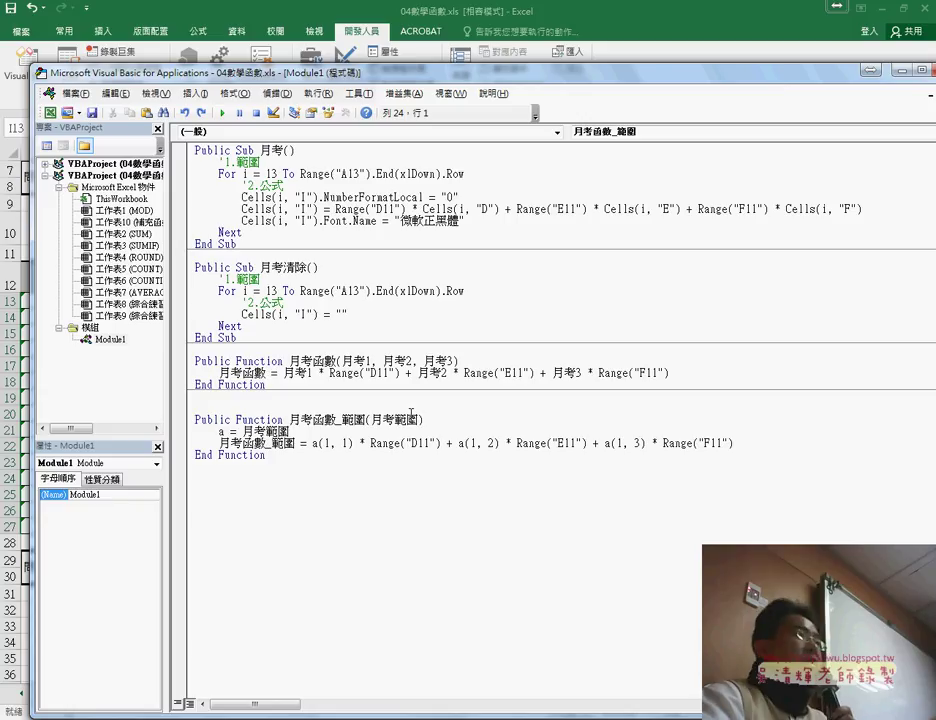
drag(344, 360, 456, 361)
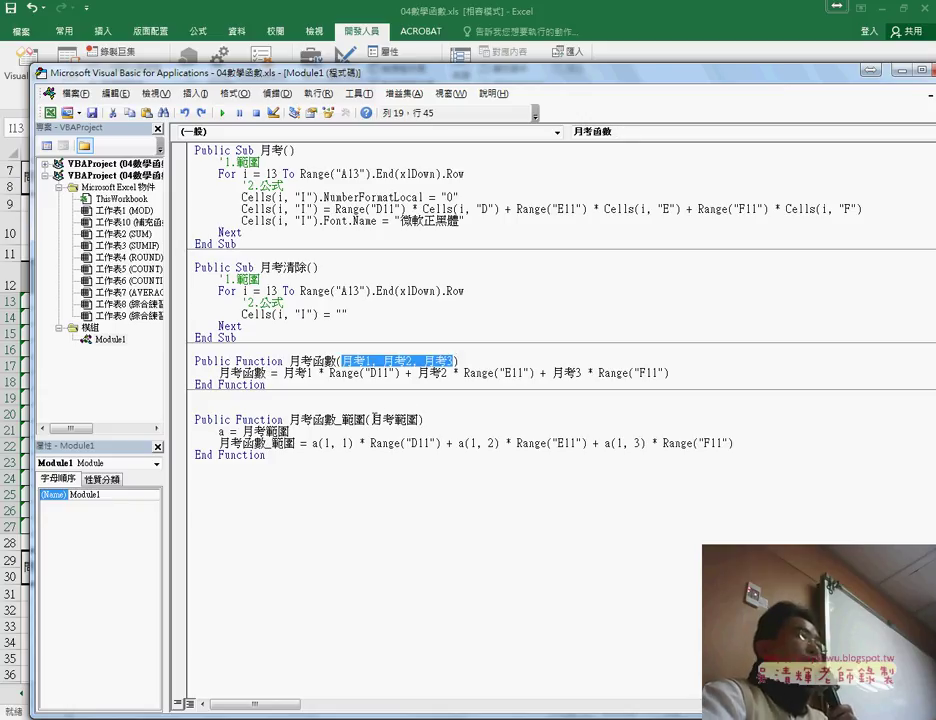
drag(371, 420, 407, 420)
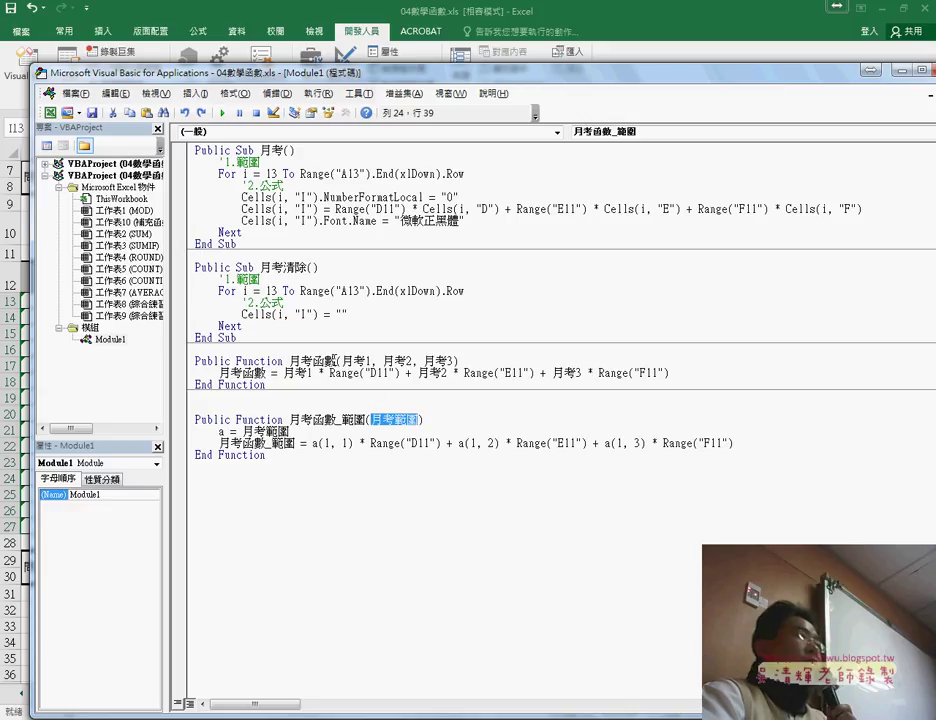
drag(336, 420, 343, 420)
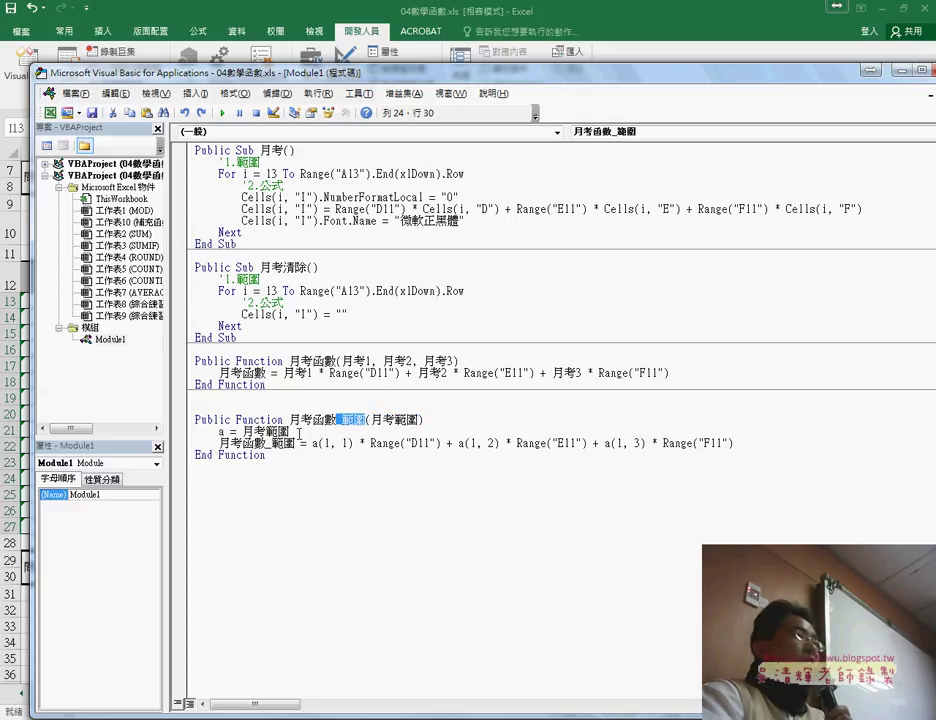
double_click(394, 420)
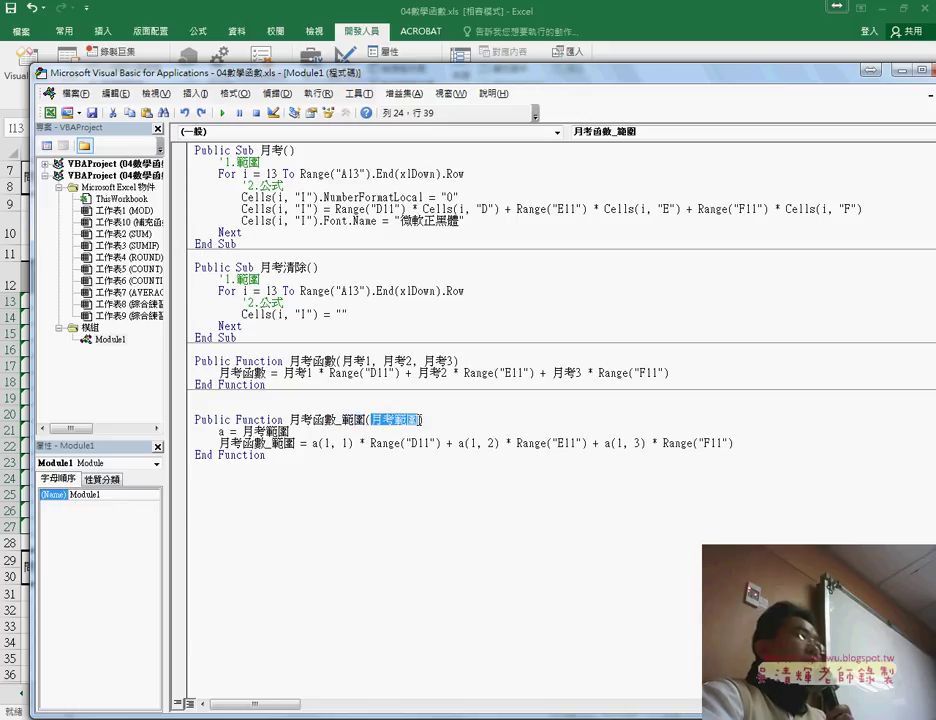
double_click(221, 431)
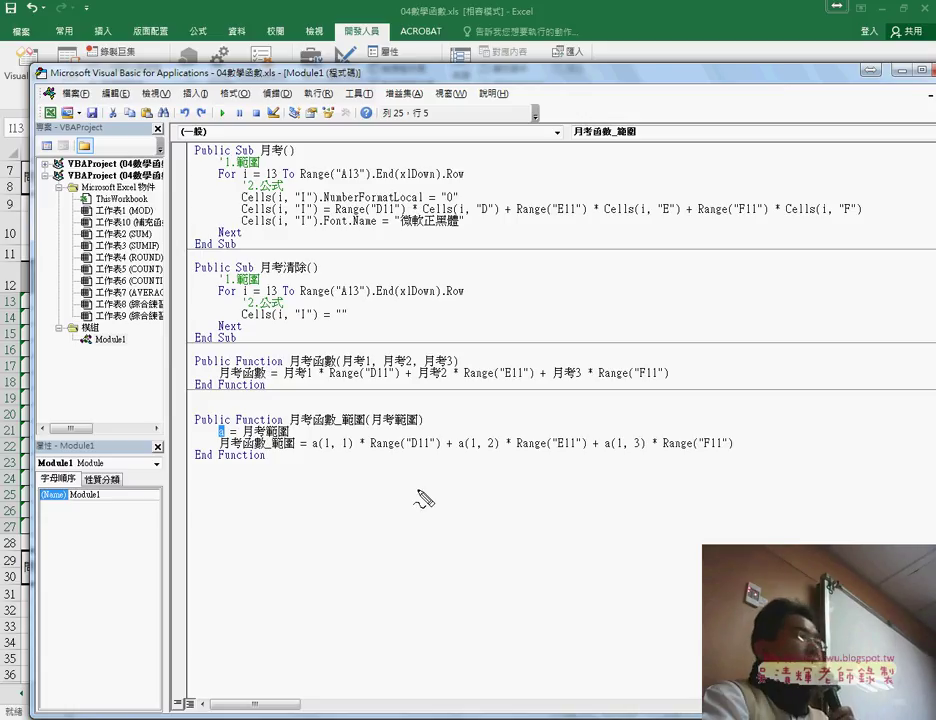
In red, underline 月考範圍, sketch its numbered cells with an arrow to a, and underline a(1, 1), a(1, 2), a(1, 3).
mouse_move(381, 428)
mouse_down()
mouse_move(421, 428)
mouse_move(436, 389)
mouse_move(512, 387)
mouse_move(458, 412)
mouse_move(487, 411)
mouse_up()
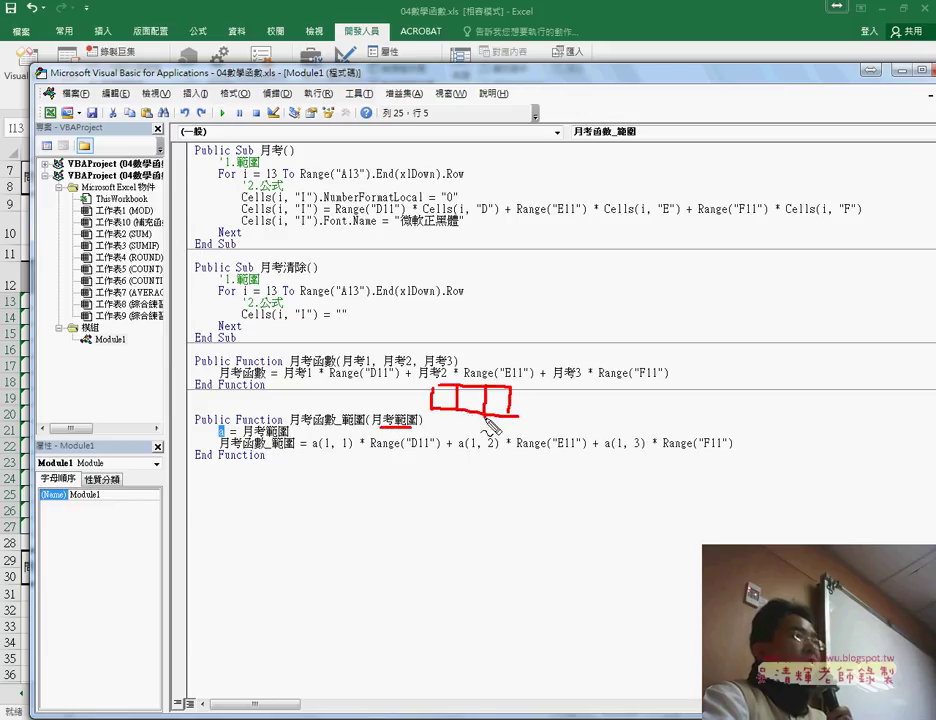
drag(430, 396, 222, 427)
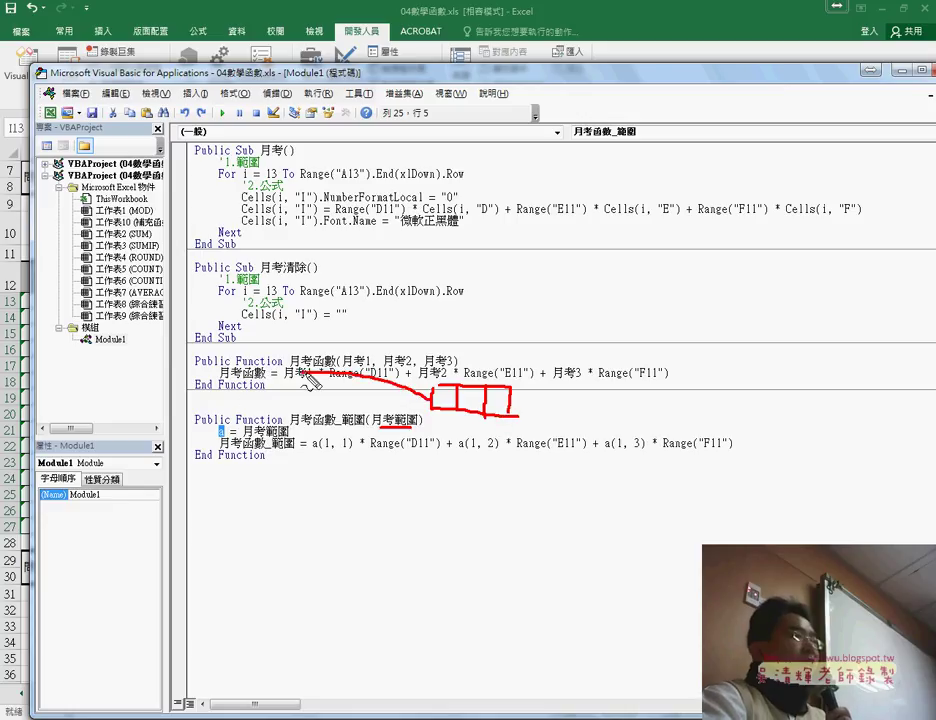
double_click(222, 431)
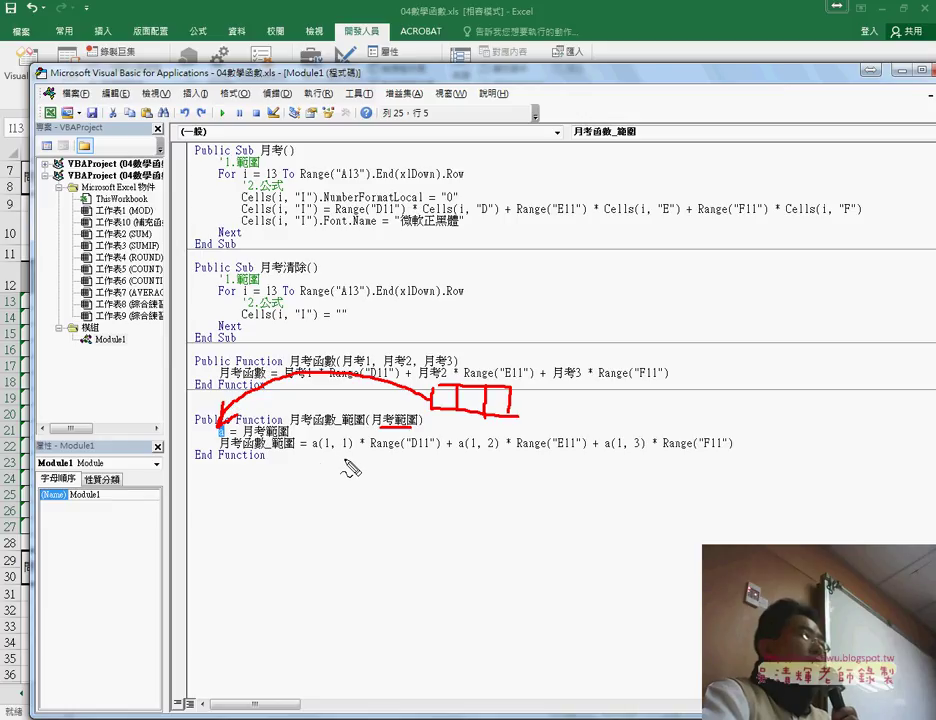
drag(310, 449, 352, 450)
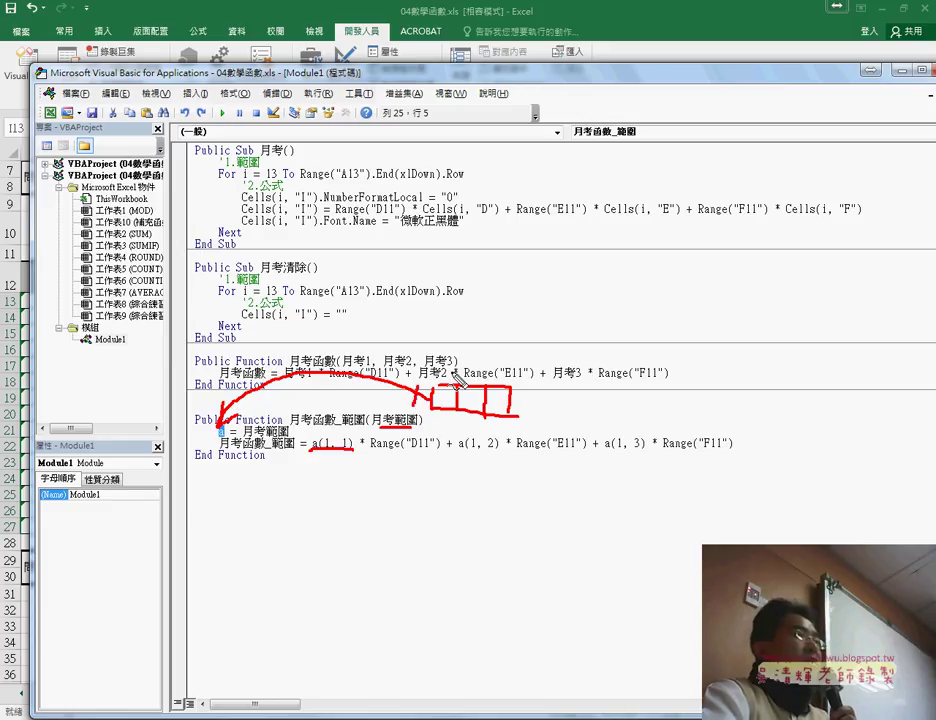
mouse_move(451, 355)
mouse_down()
mouse_move(445, 395)
mouse_move(428, 405)
mouse_up()
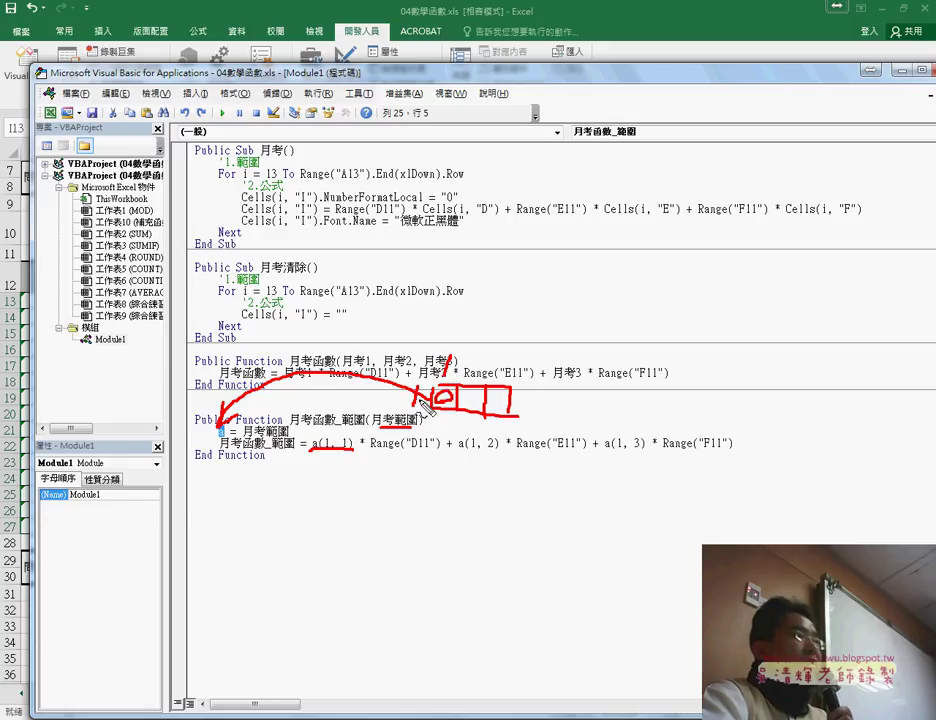
mouse_move(485, 397)
mouse_down()
mouse_move(480, 380)
mouse_move(506, 378)
mouse_up()
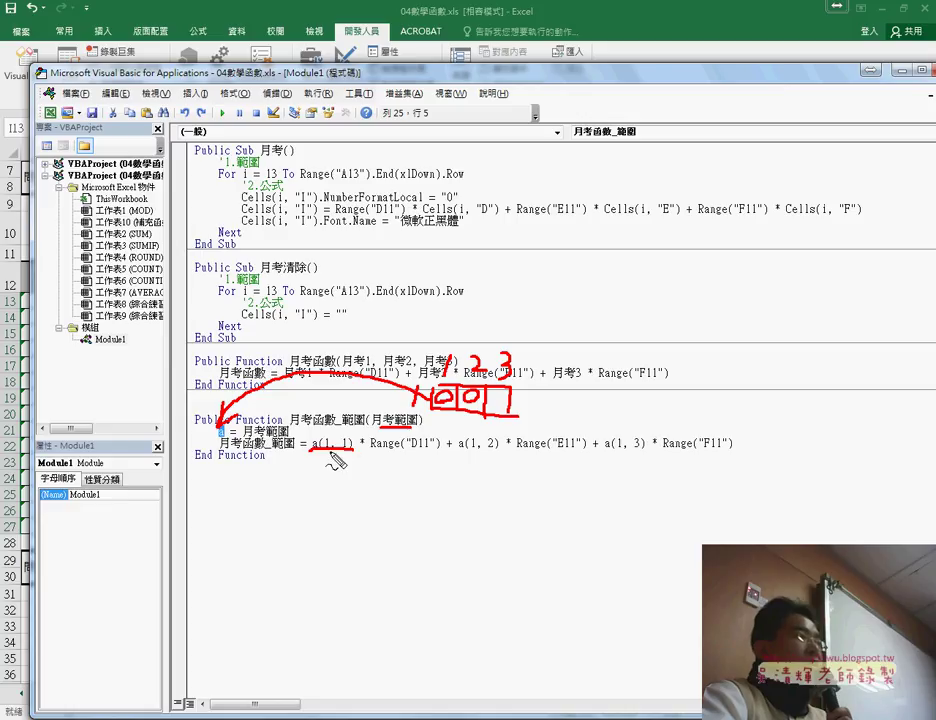
drag(324, 462, 352, 451)
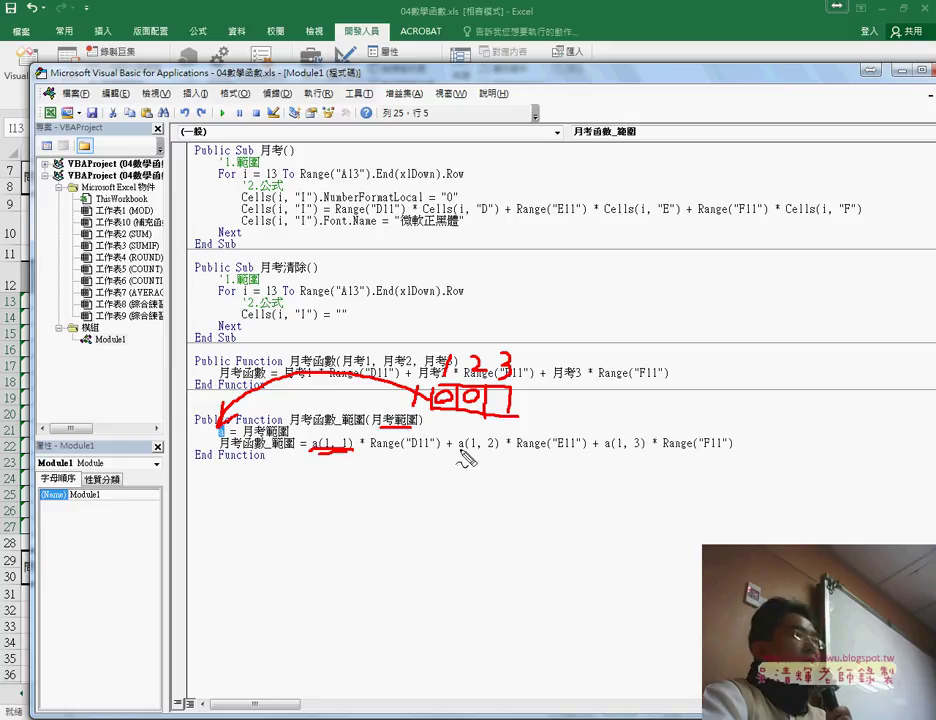
drag(467, 452, 501, 453)
mouse_move(604, 453)
mouse_down()
mouse_move(645, 451)
mouse_move(632, 458)
mouse_up()
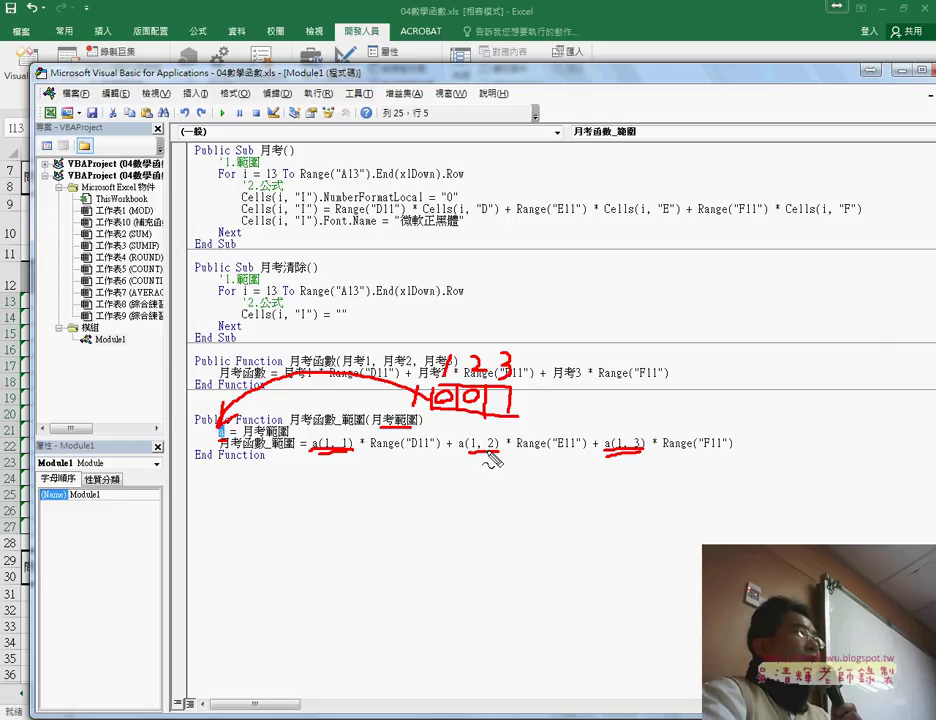
Sketch a grid with rows labelled 1 and 2, circle row 1, then erase all the red ink.
drag(468, 452, 498, 451)
mouse_move(434, 585)
mouse_down()
mouse_move(434, 518)
mouse_move(496, 517)
mouse_move(496, 582)
mouse_up()
drag(434, 549, 497, 549)
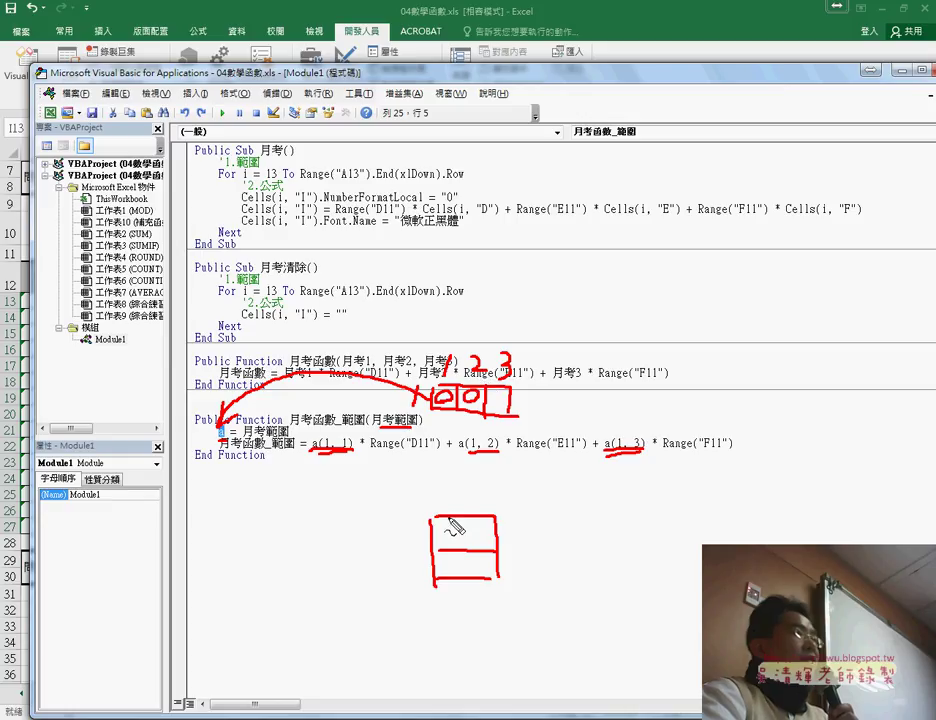
mouse_move(448, 520)
mouse_down()
mouse_move(448, 580)
mouse_move(470, 578)
mouse_up()
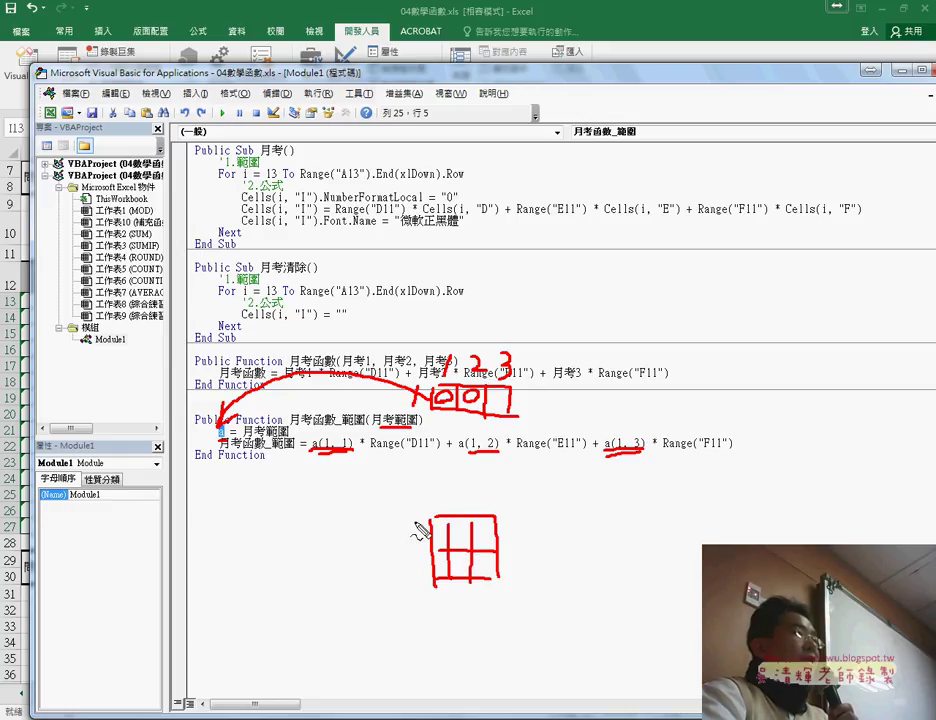
drag(413, 520, 421, 578)
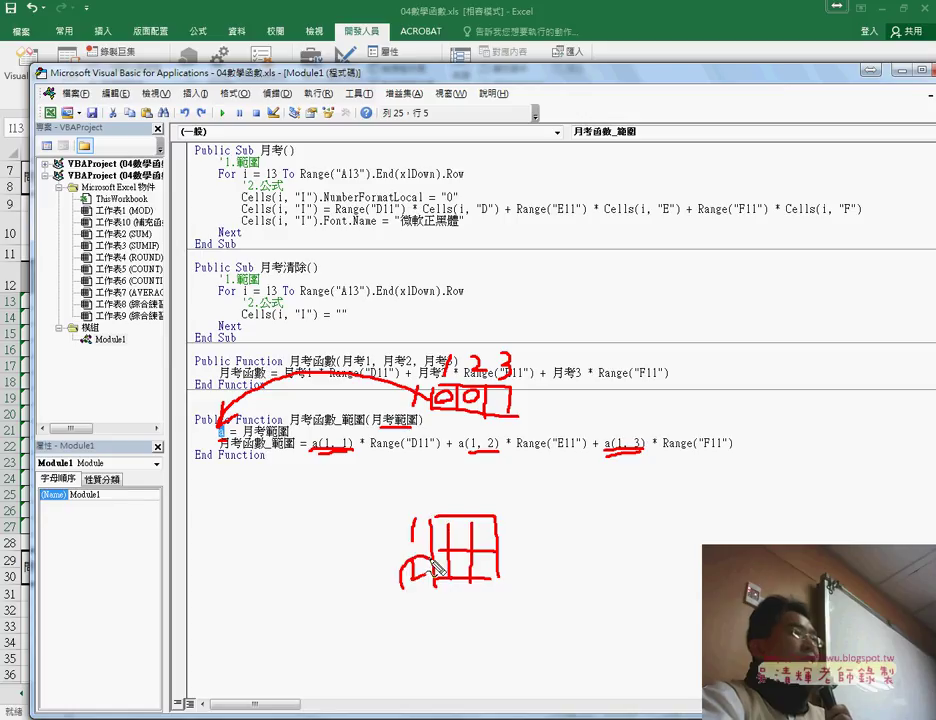
drag(422, 566, 418, 562)
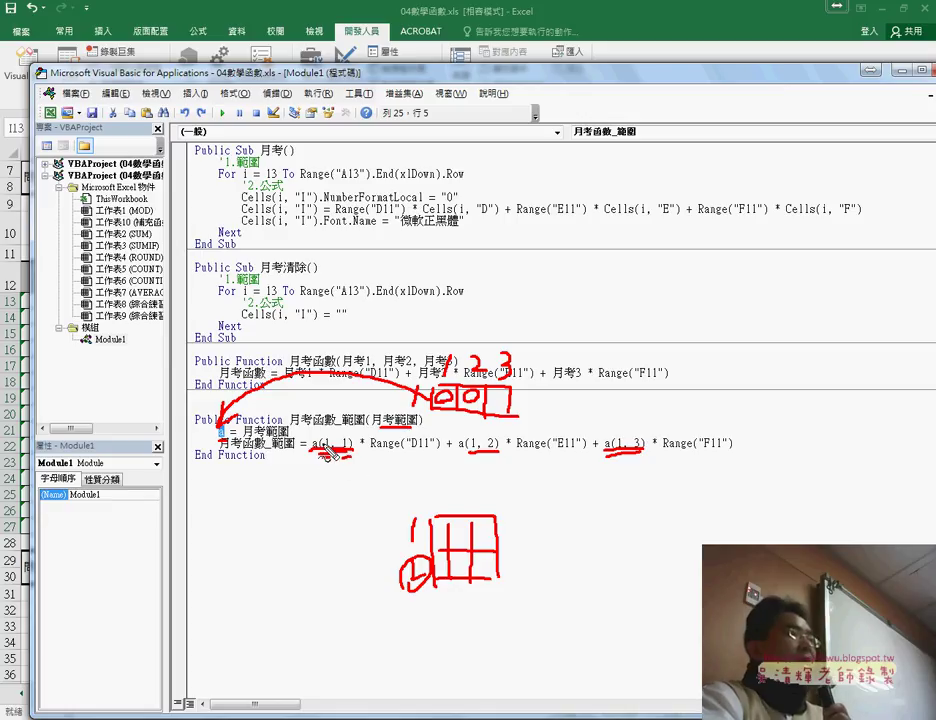
mouse_move(432, 530)
mouse_down()
mouse_move(493, 588)
mouse_move(425, 580)
mouse_up()
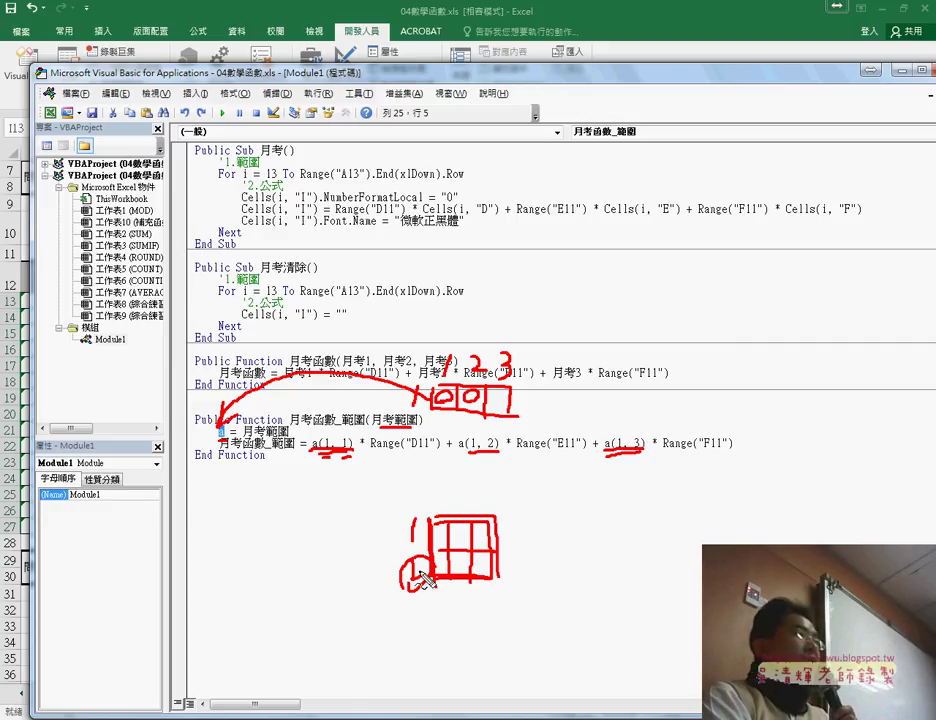
key(Escape)
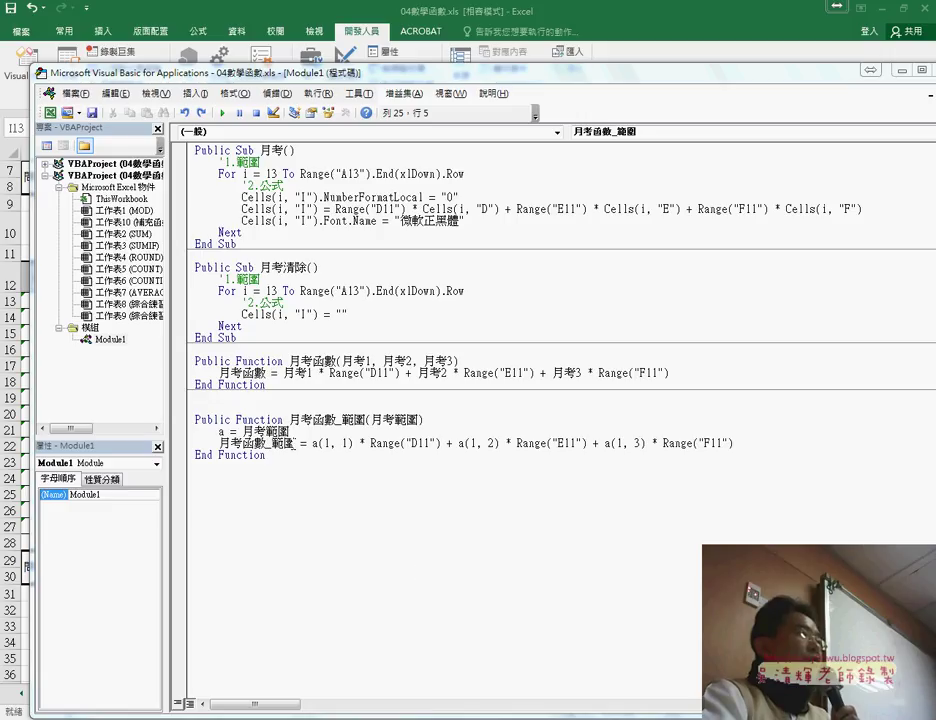
Highlight 月考函數_範圍, minimize the VBA editor, check I13's formula, and switch to the SUMIF sheet.
drag(293, 443, 219, 443)
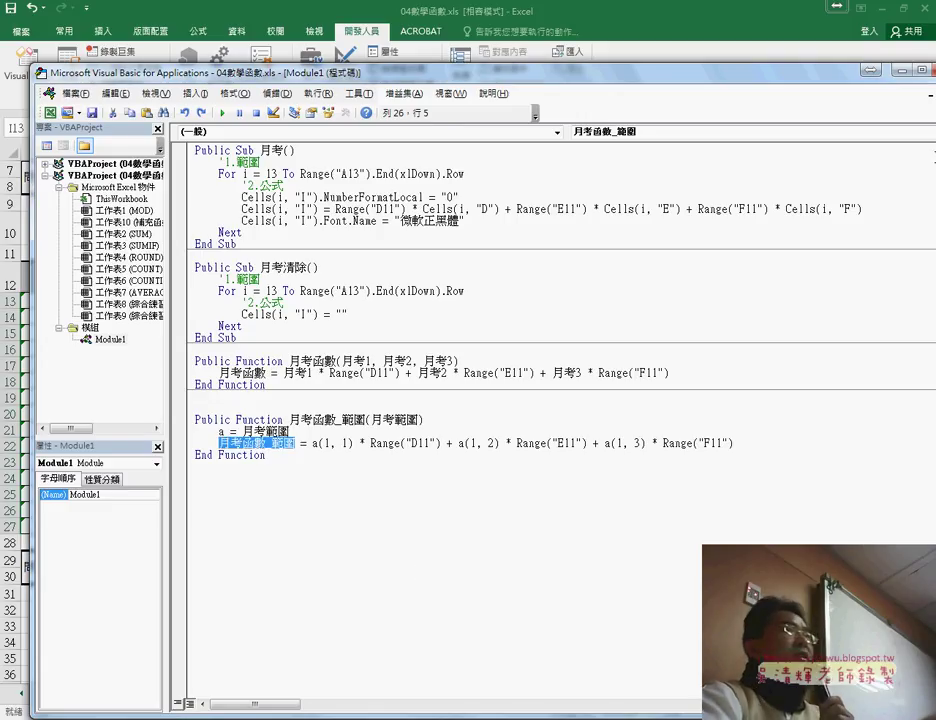
click(900, 72)
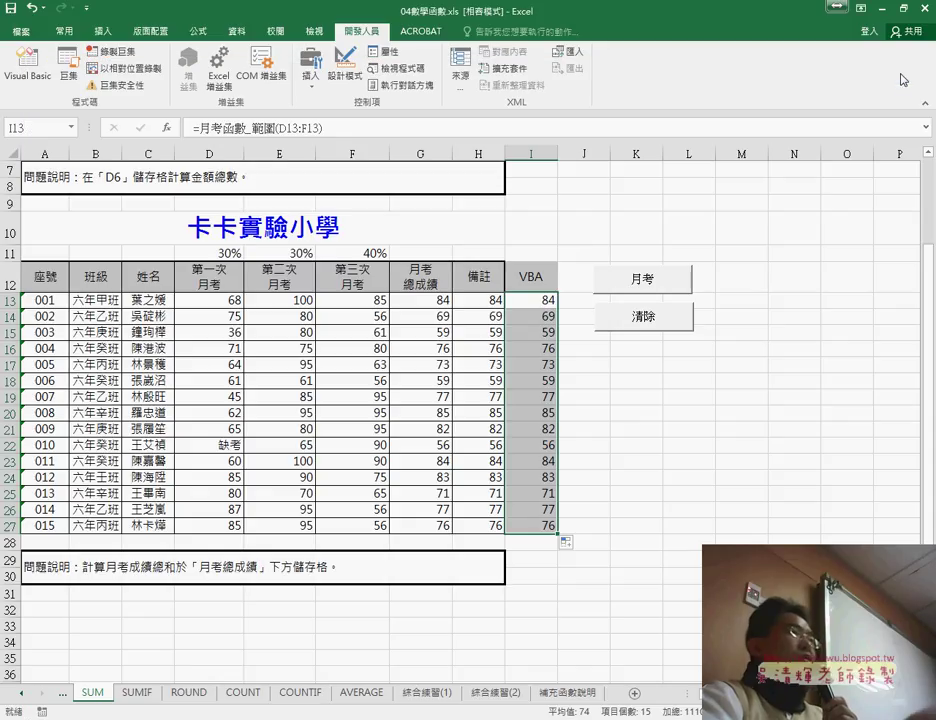
click(553, 302)
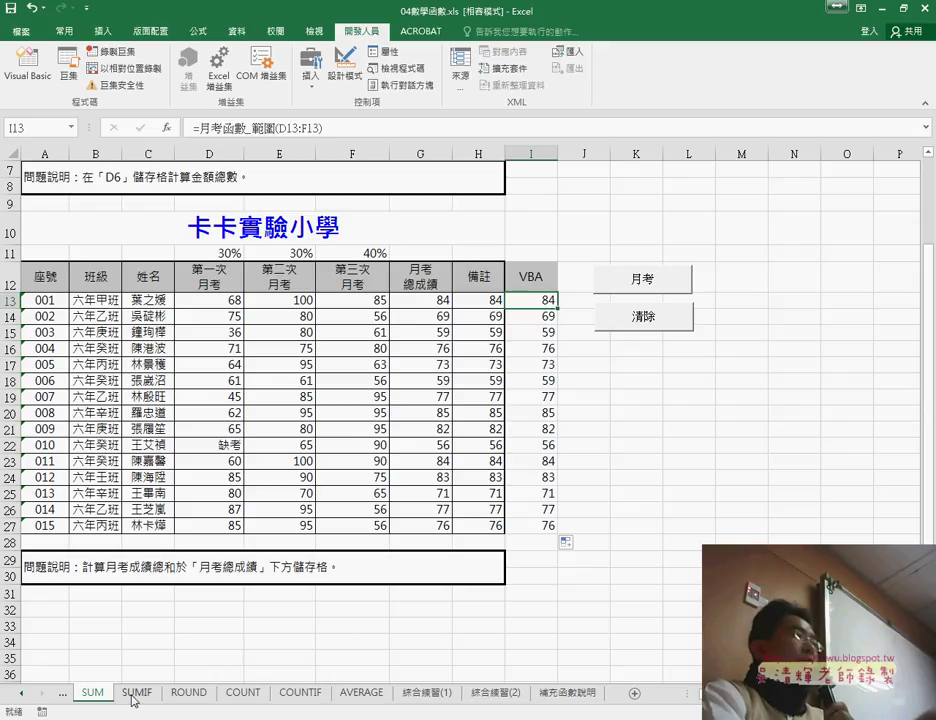
click(136, 692)
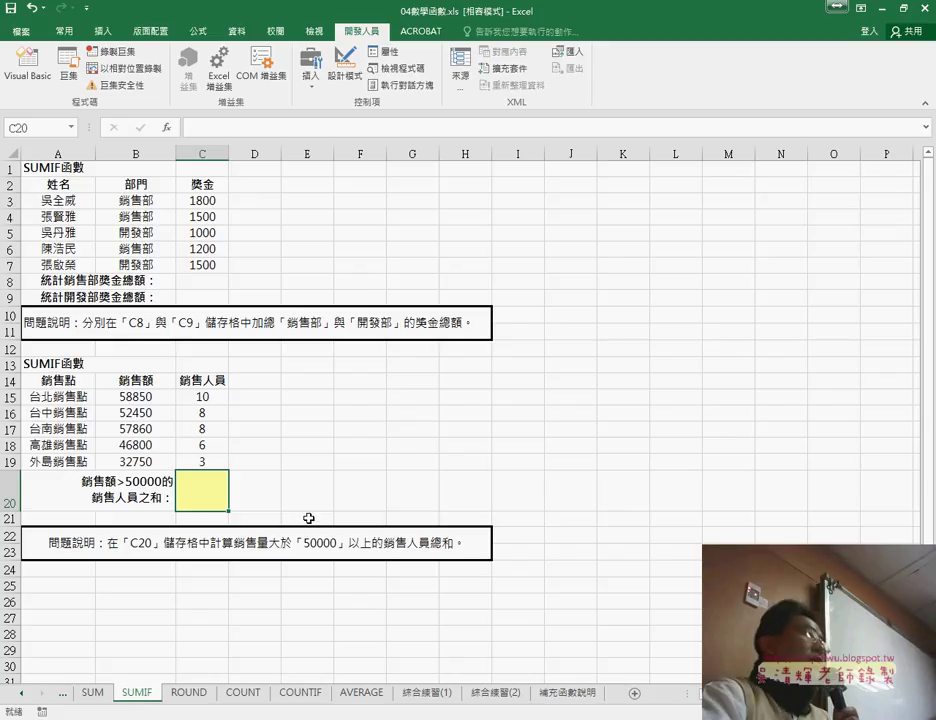
click(78, 280)
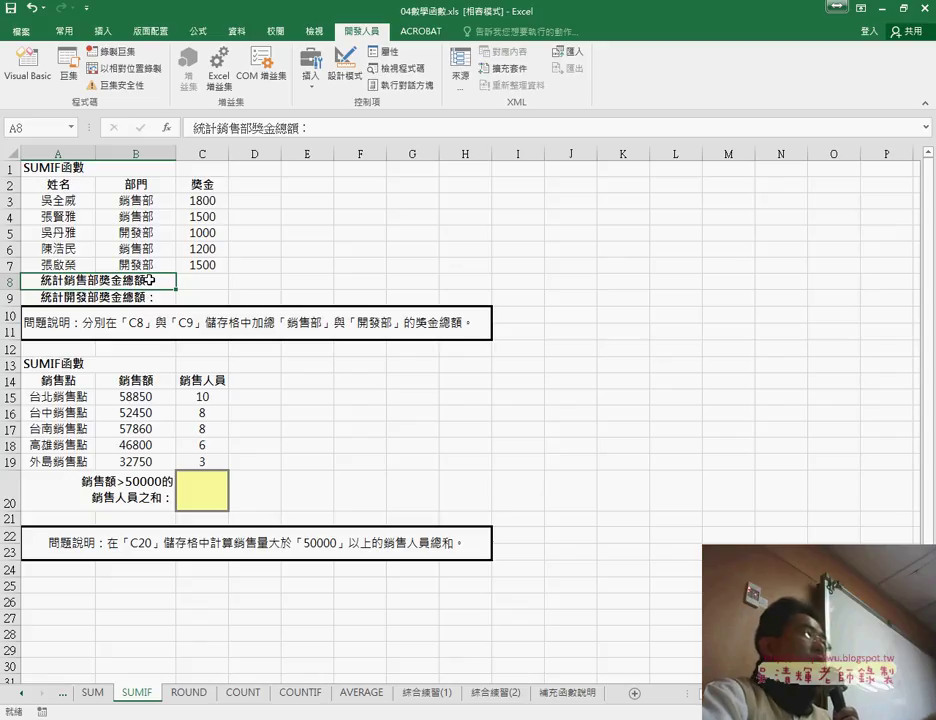
click(151, 204)
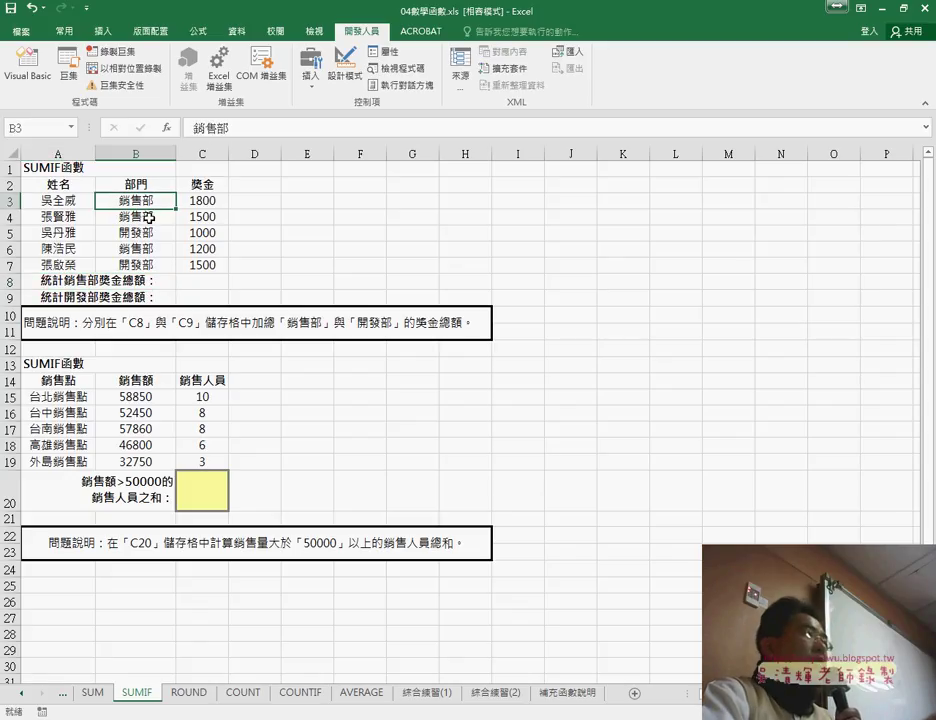
click(149, 235)
drag(144, 200, 155, 264)
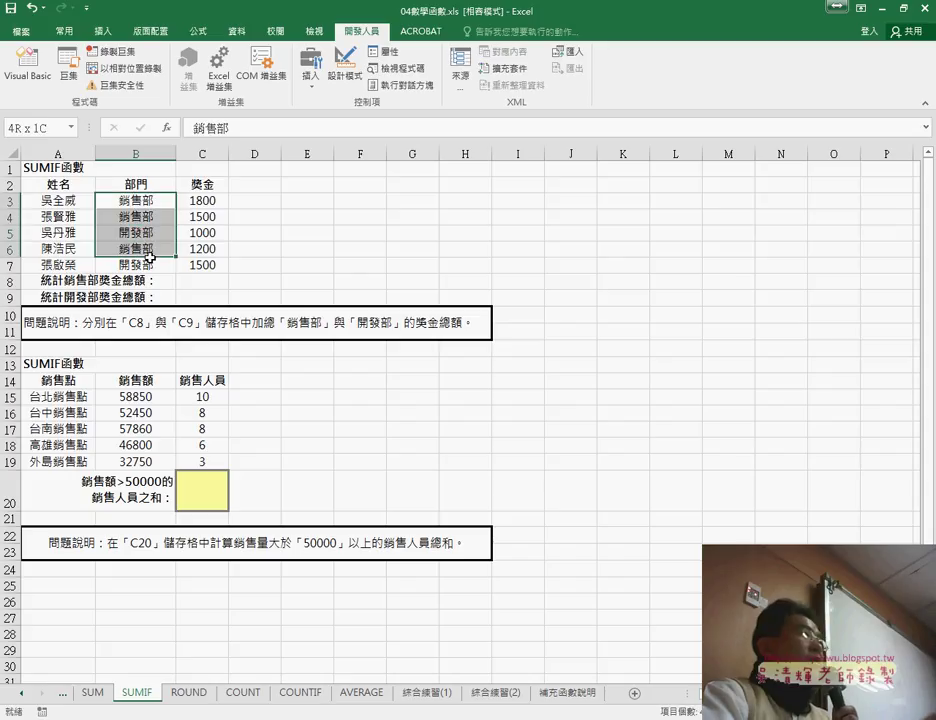
drag(216, 204, 145, 266)
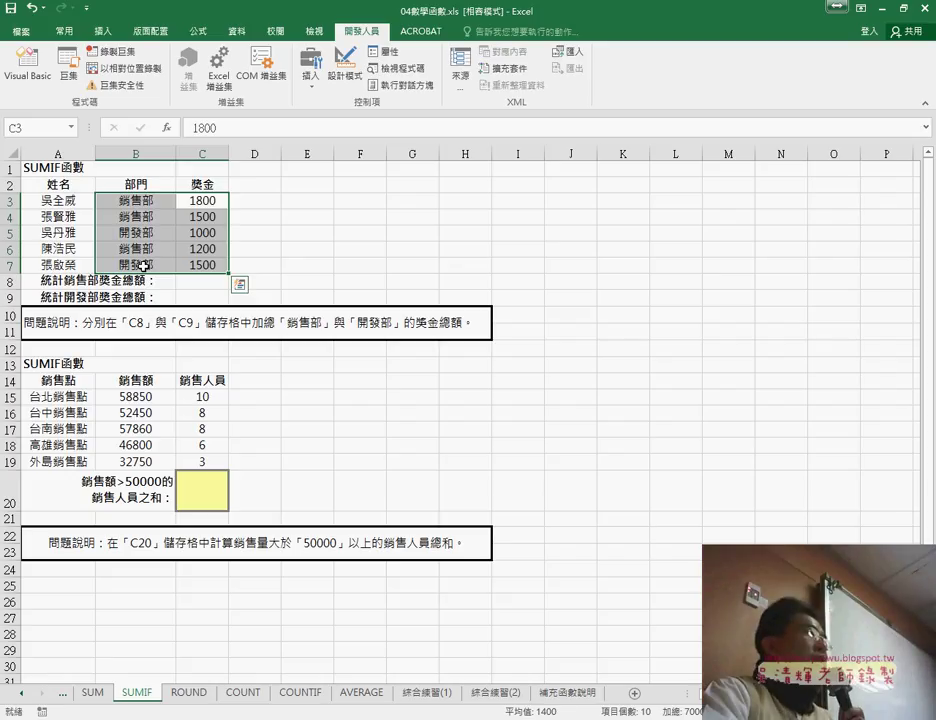
drag(144, 200, 138, 265)
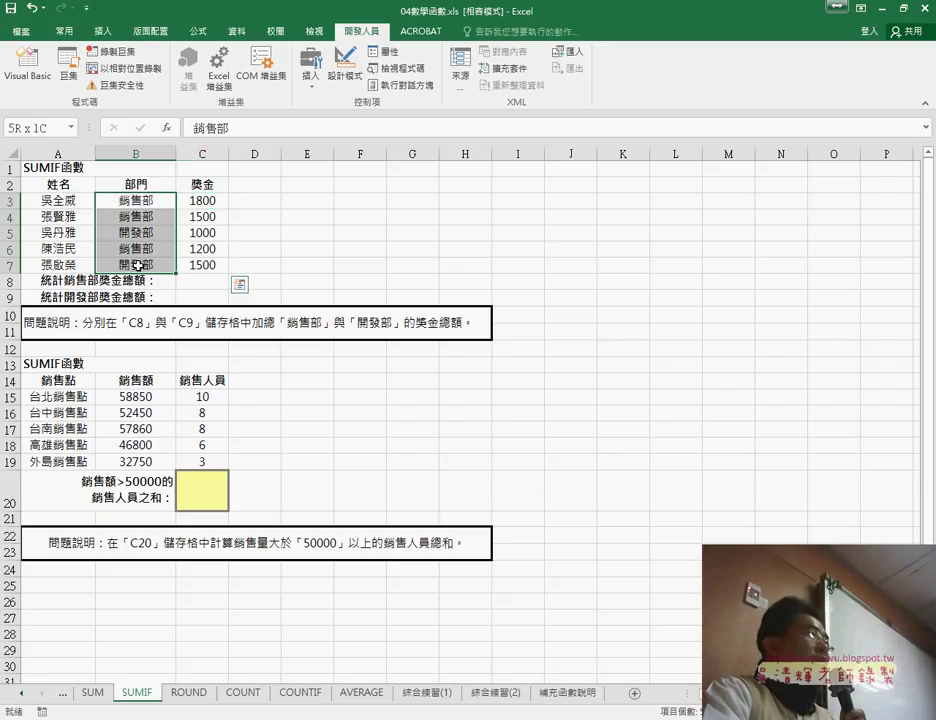
mouse_move(138, 200)
mouse_down()
mouse_move(176, 267)
mouse_move(190, 265)
mouse_up()
click(136, 200)
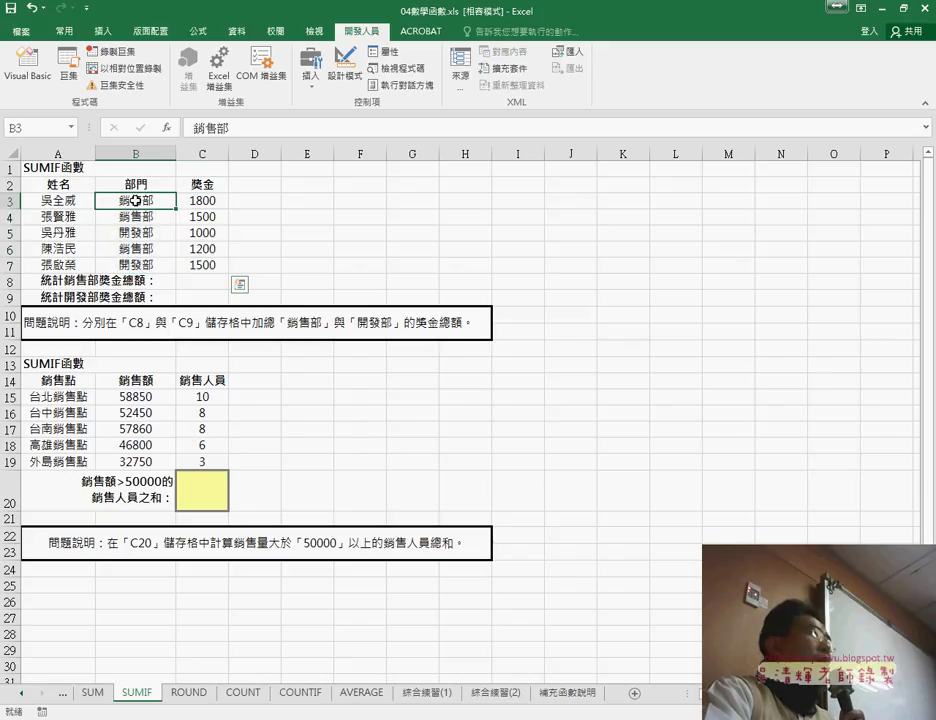
click(215, 204)
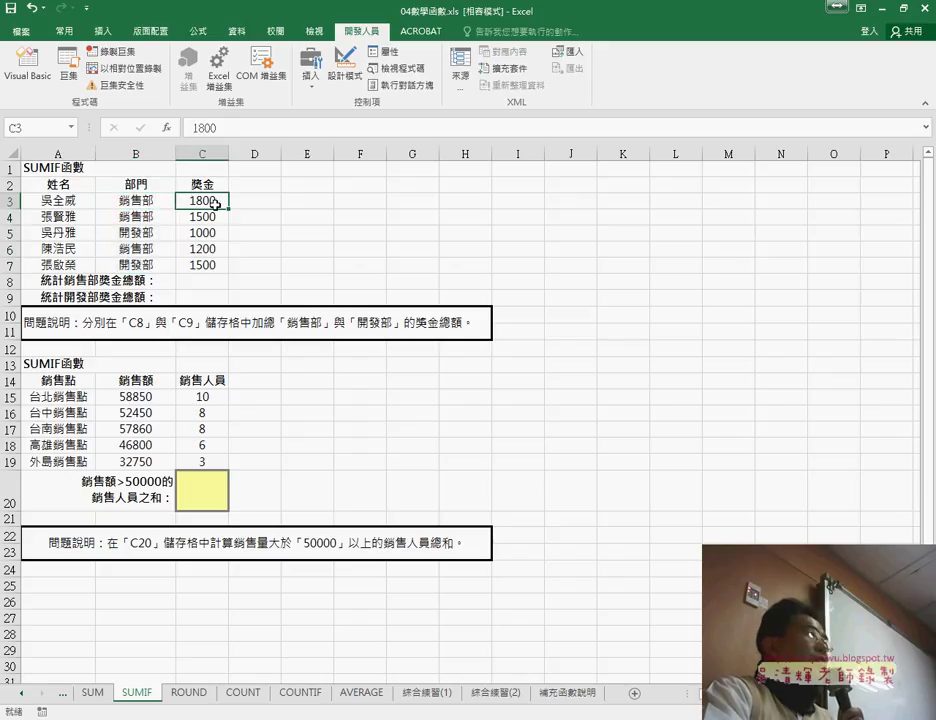
click(204, 216)
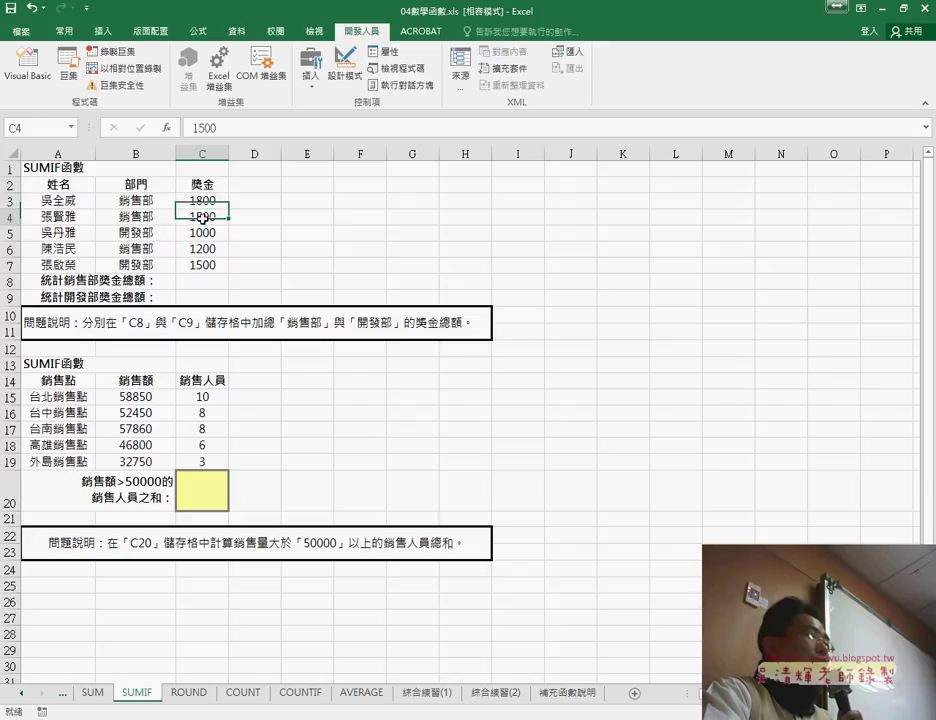
click(205, 232)
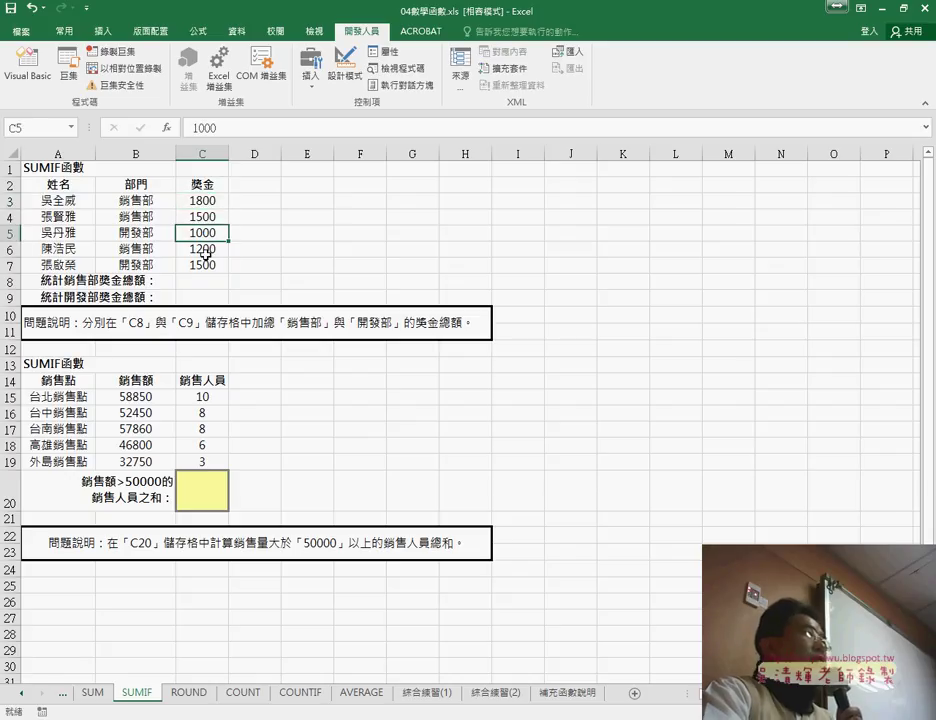
click(205, 253)
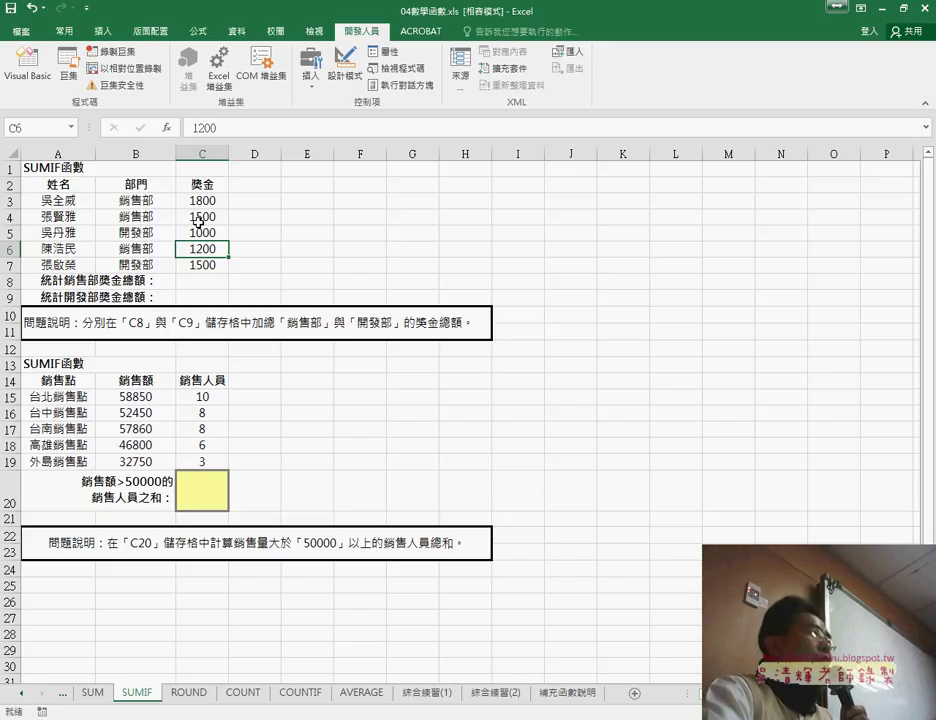
click(221, 300)
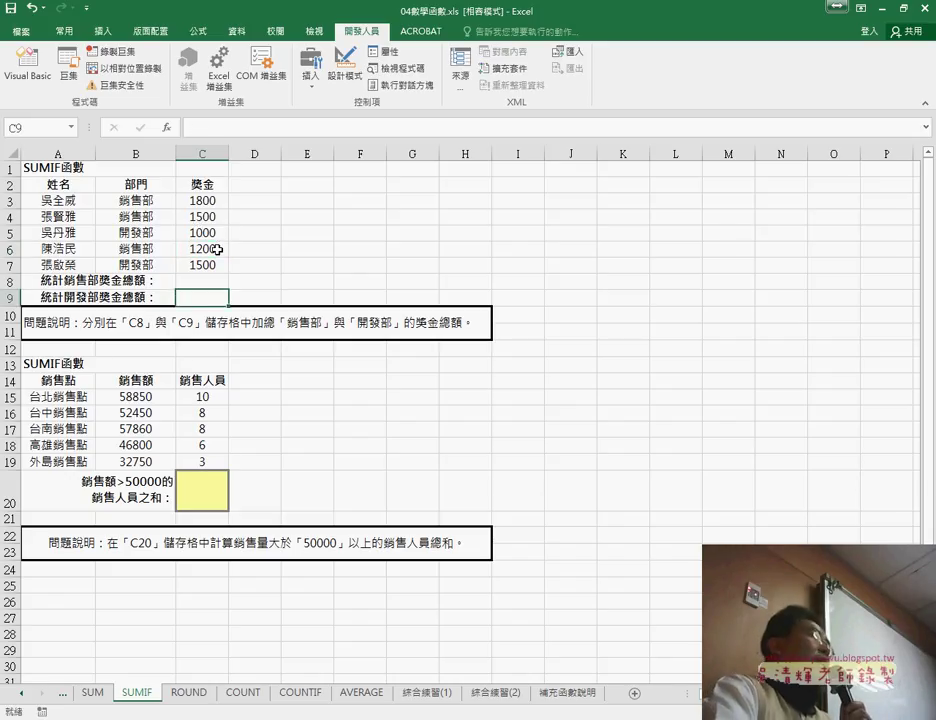
click(213, 286)
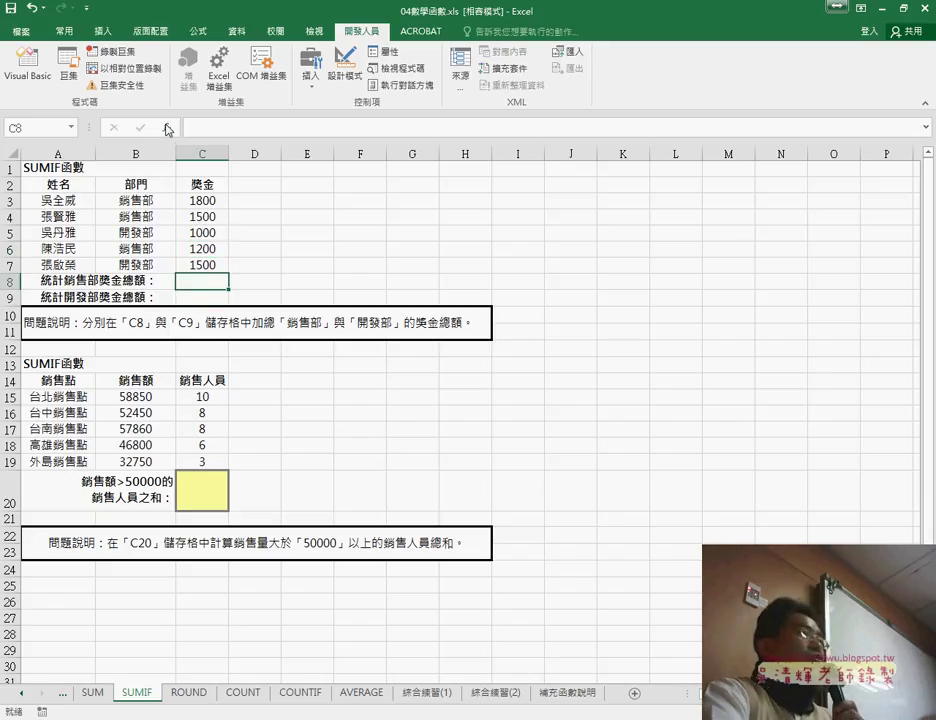
Filter the function picker to 數學與三角函數 and choose SUMIF for C8.
click(166, 127)
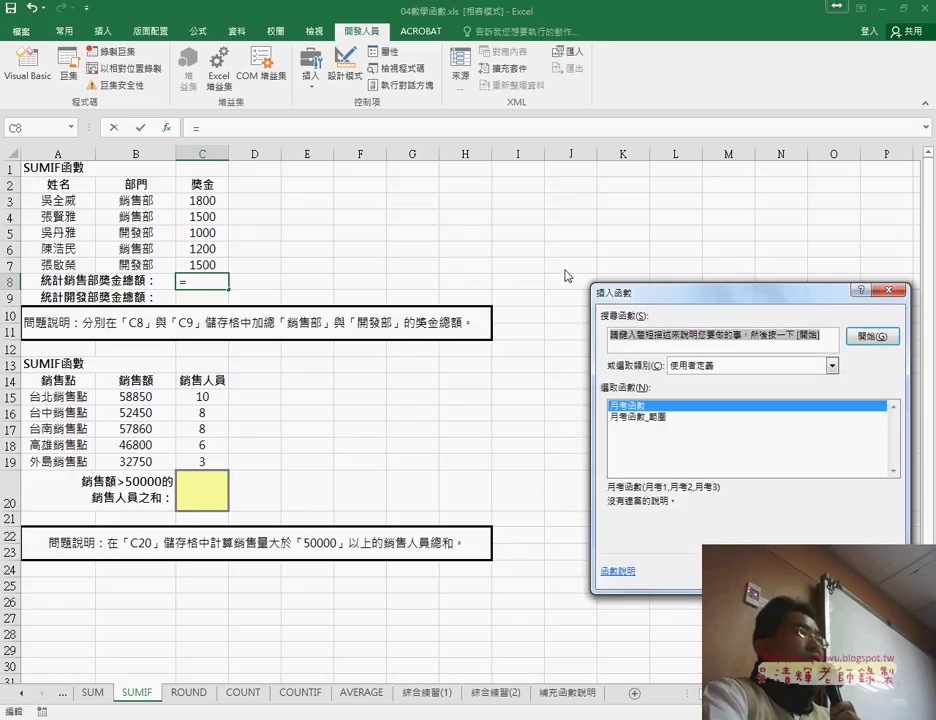
drag(640, 292, 306, 156)
click(378, 229)
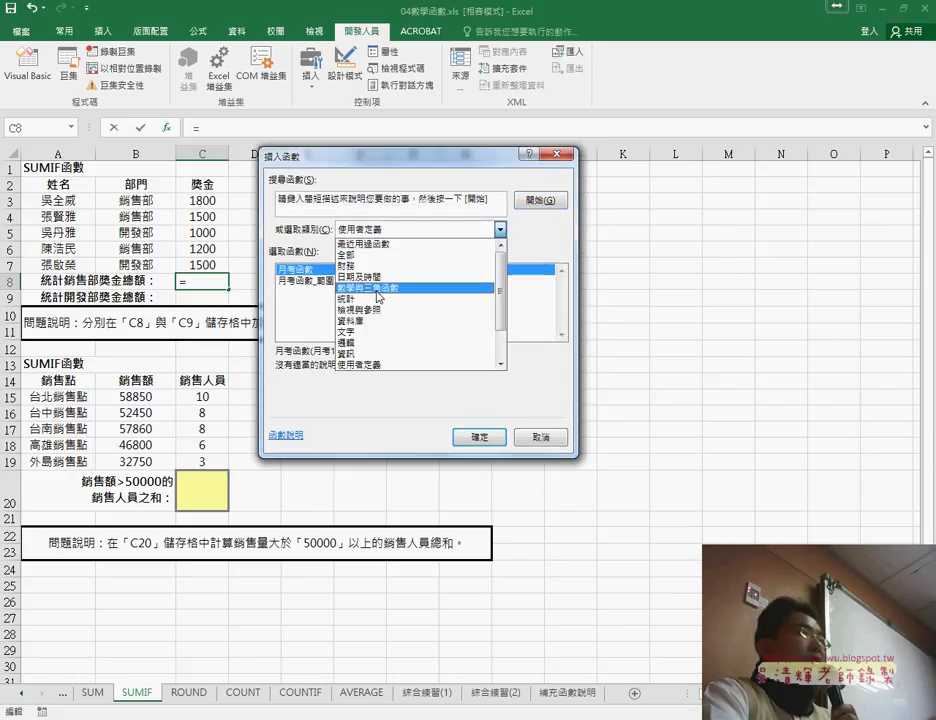
click(378, 289)
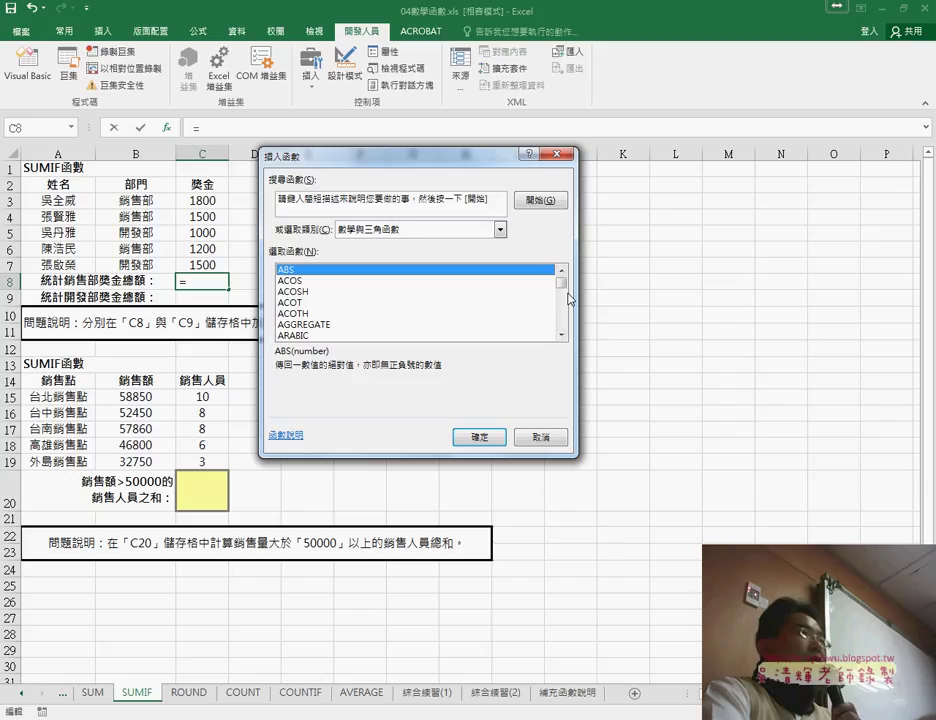
drag(568, 293, 566, 322)
click(562, 336)
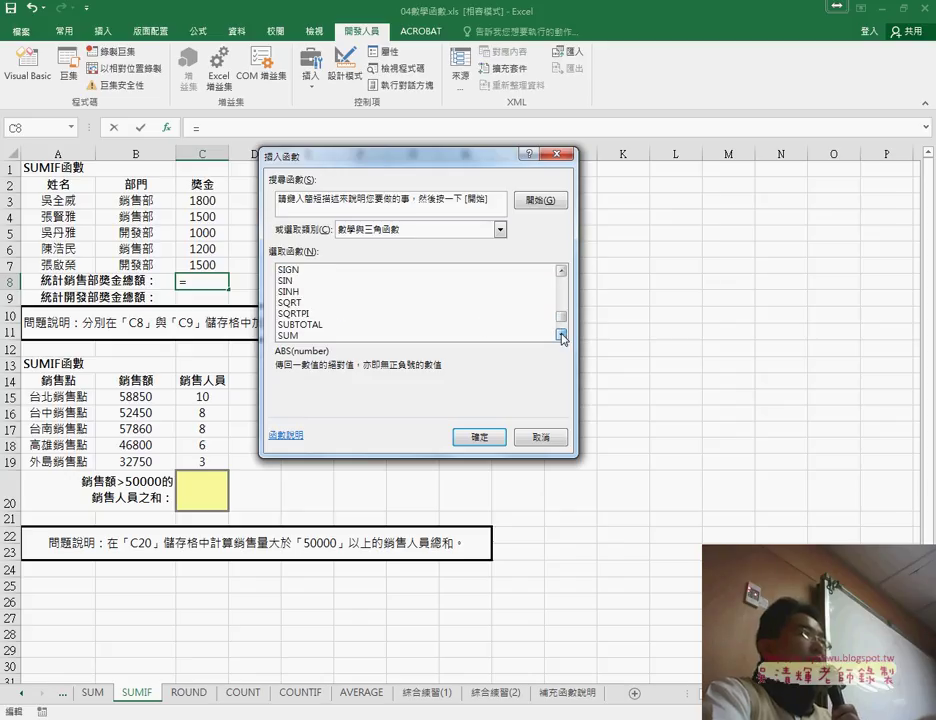
click(563, 338)
click(290, 324)
drag(449, 158, 632, 157)
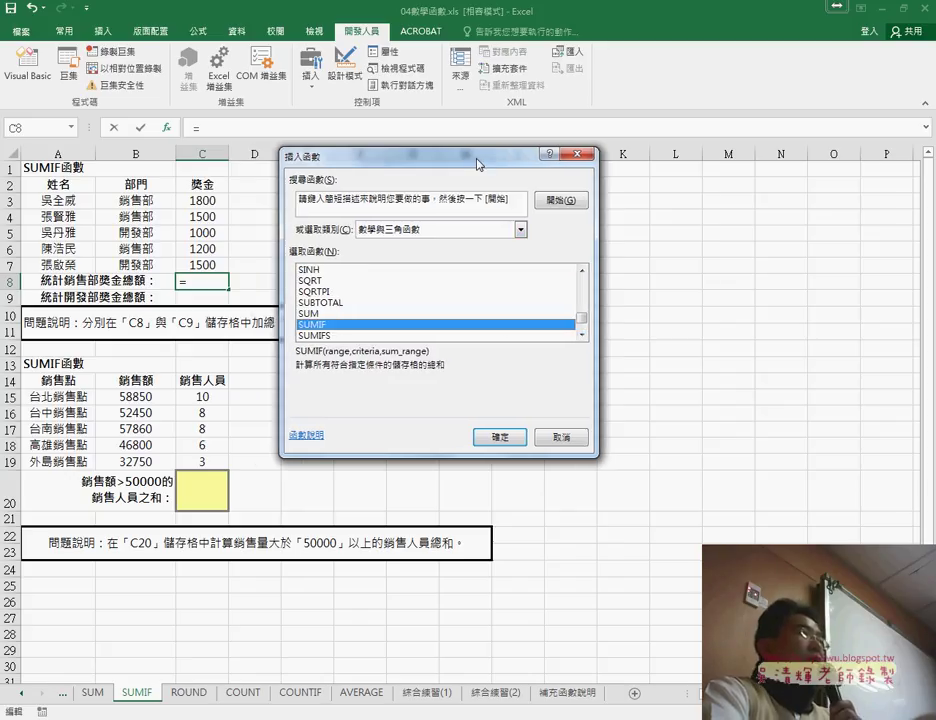
click(663, 437)
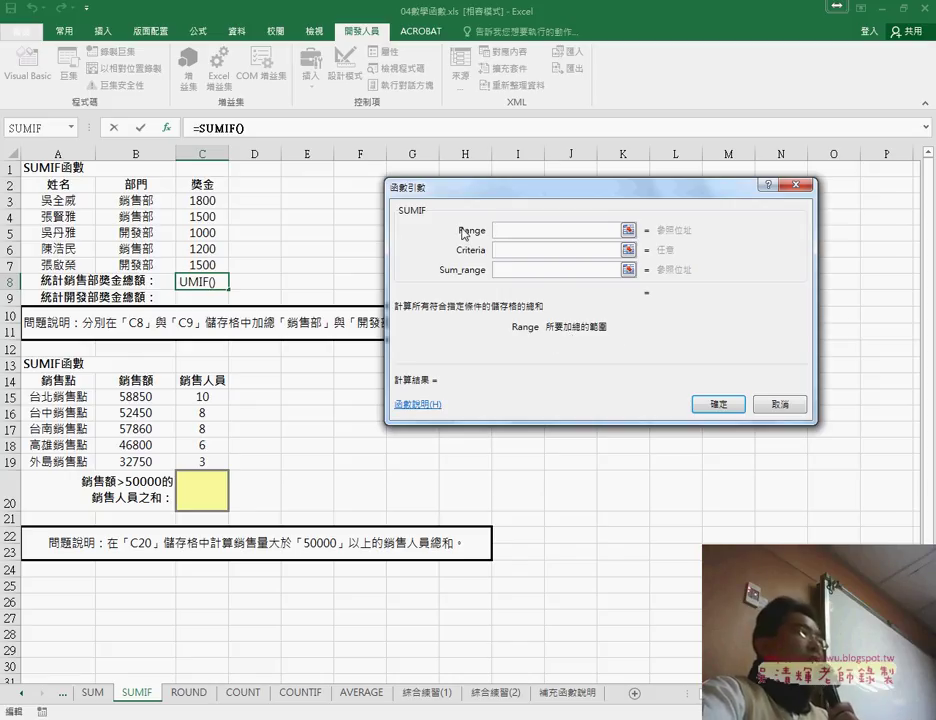
Set Range B3:B7, Criteria B3 and Sum_range C3:C7, then confirm to get 4500.
drag(139, 201, 131, 263)
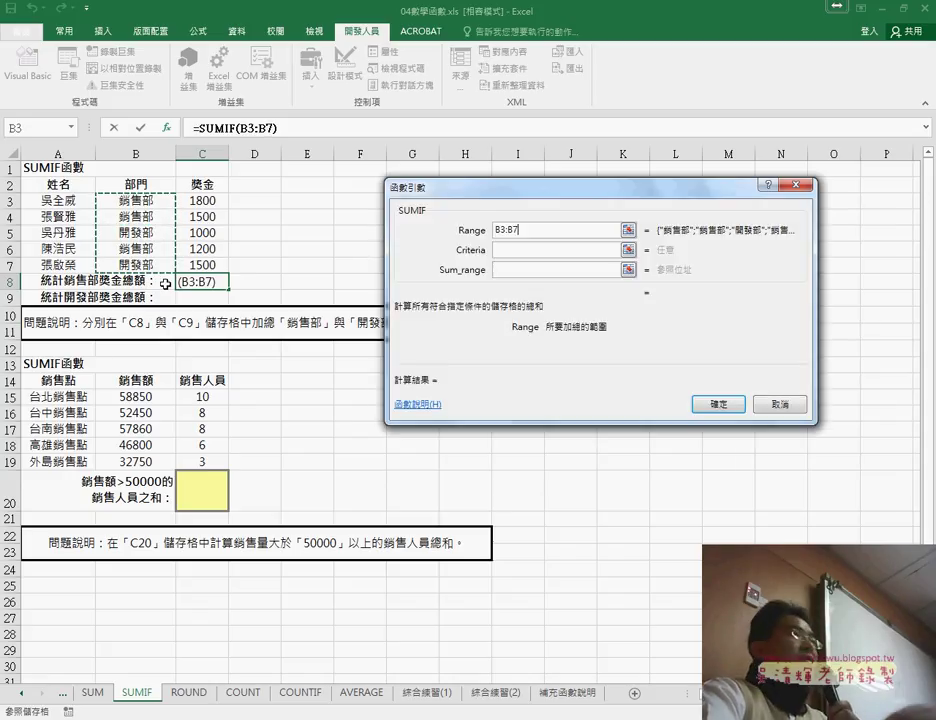
key(Tab)
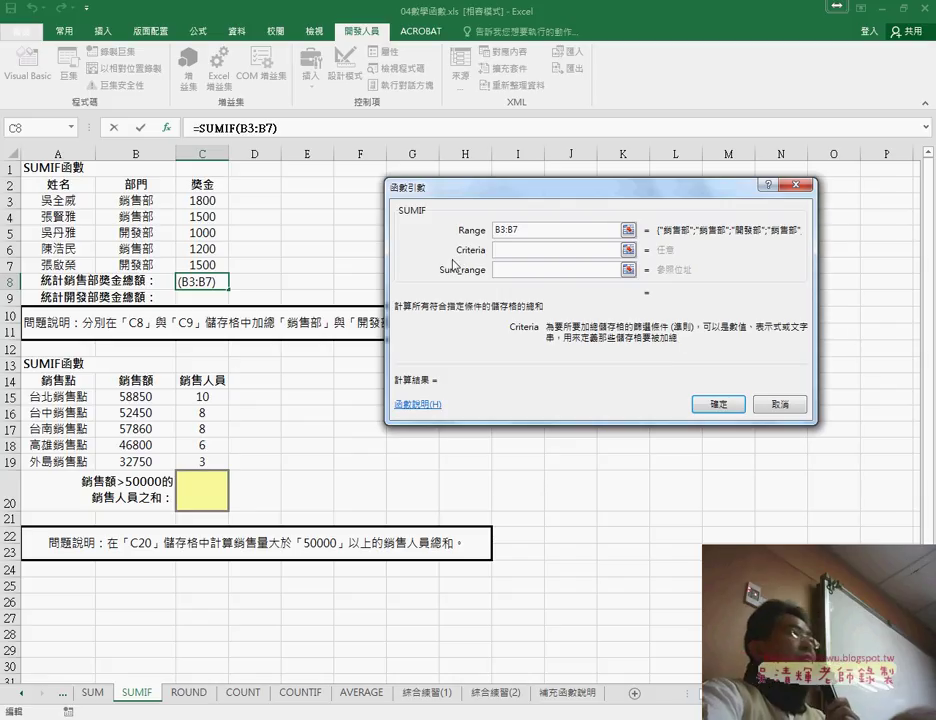
click(139, 204)
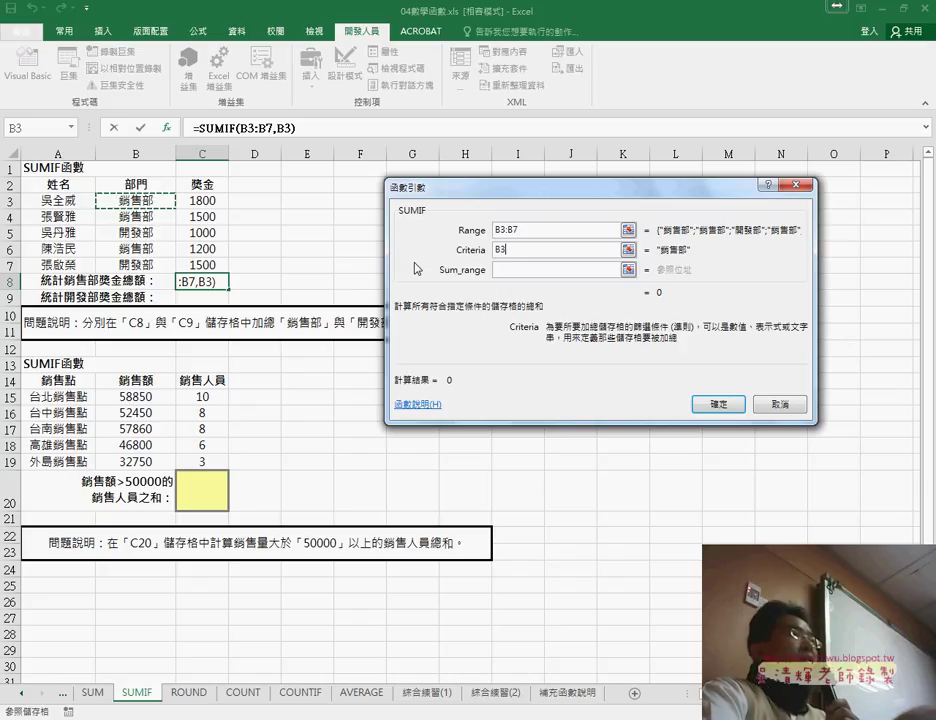
click(524, 270)
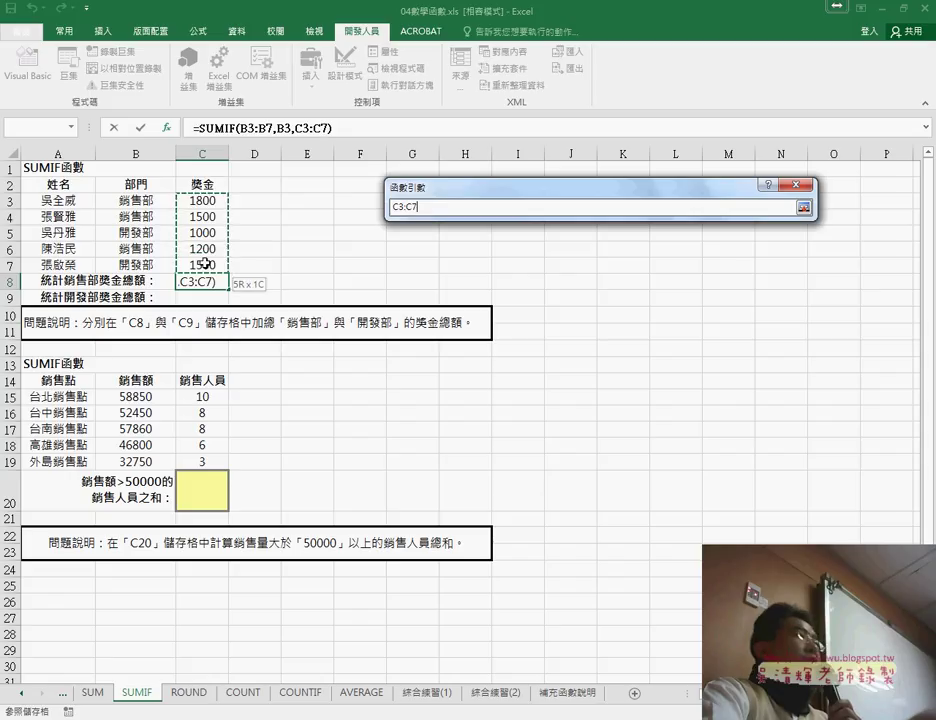
drag(204, 248, 200, 265)
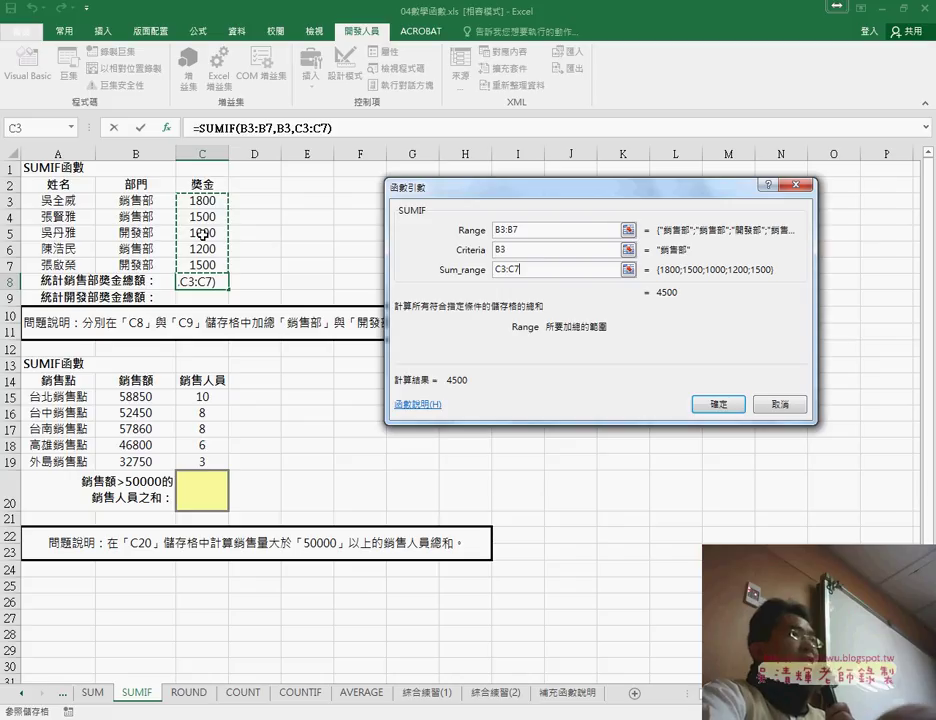
click(731, 409)
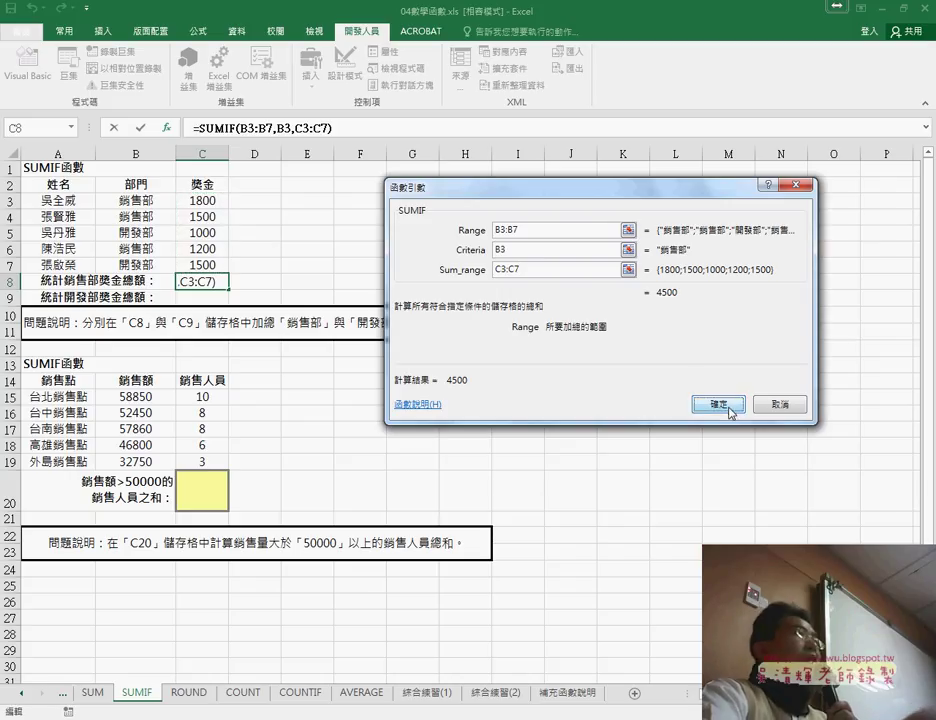
click(731, 409)
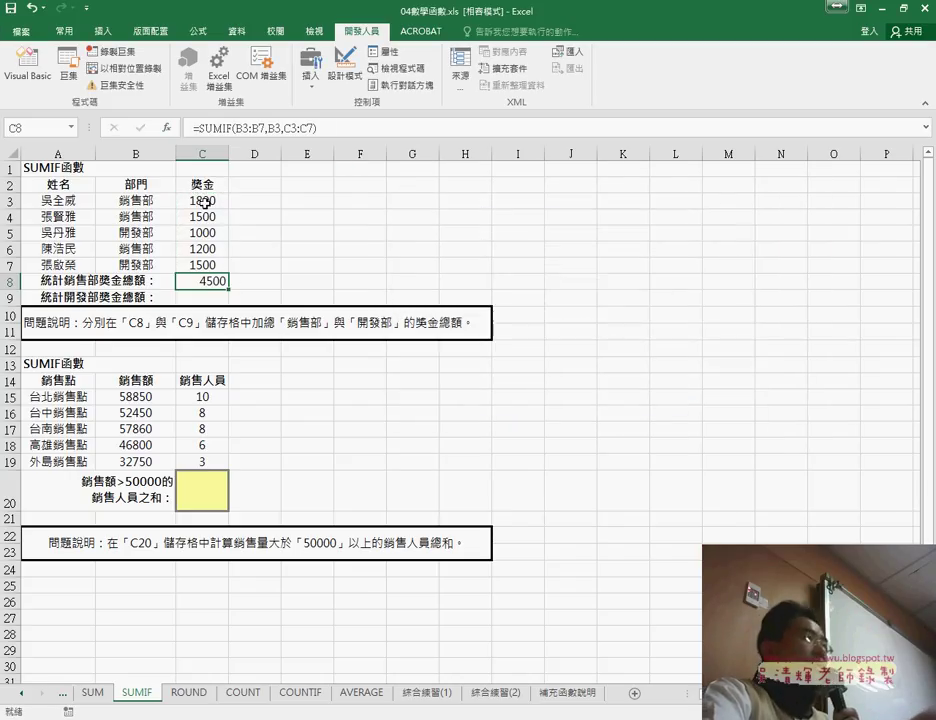
Copy the SUMIF formula text from C8 in the formula bar.
drag(205, 201, 208, 220)
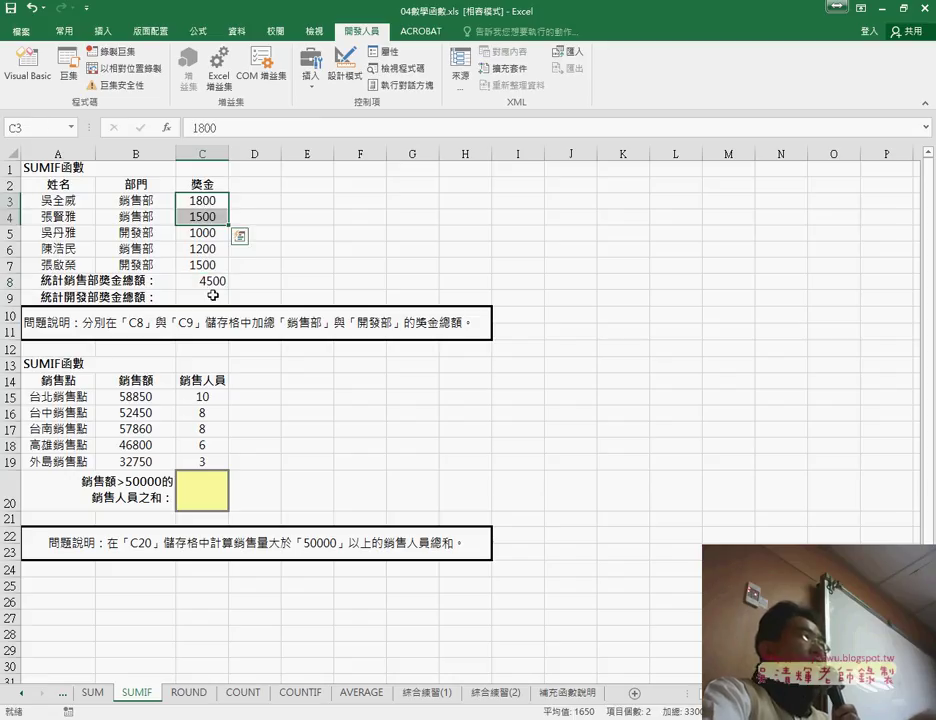
click(215, 283)
drag(238, 127, 318, 127)
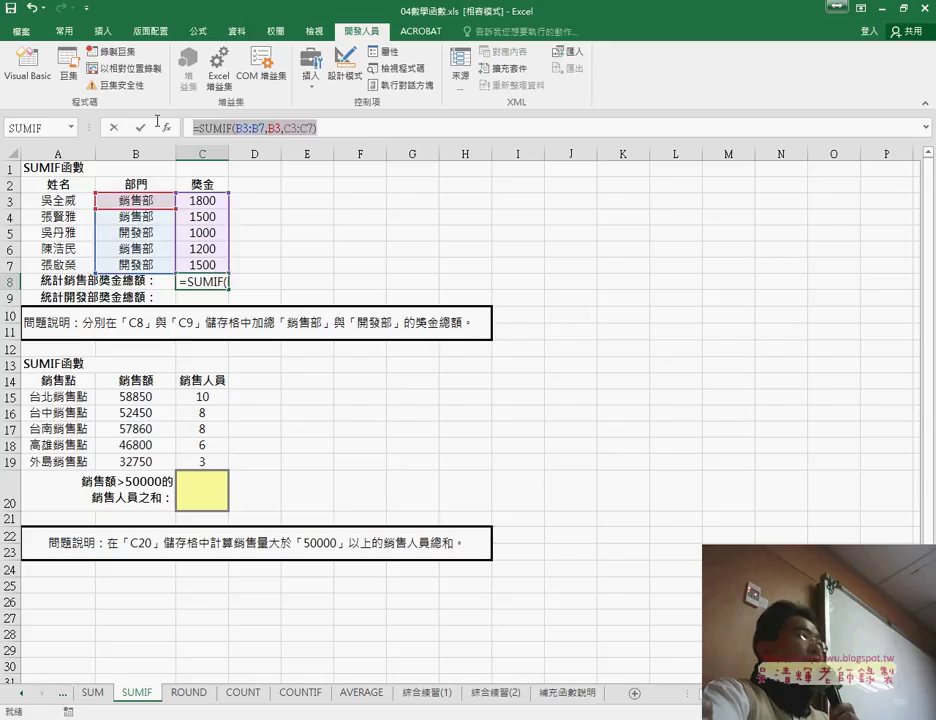
right_click(238, 132)
click(251, 159)
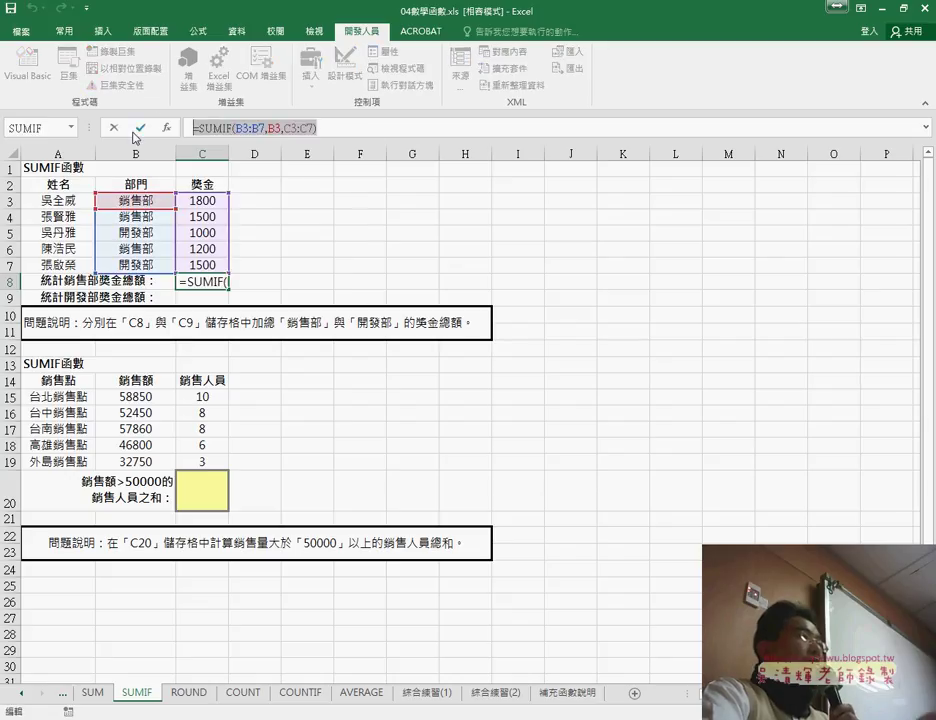
key(ctrl+Return)
Paste the formula into C9 and change the criteria to B5, giving 2500.
click(190, 296)
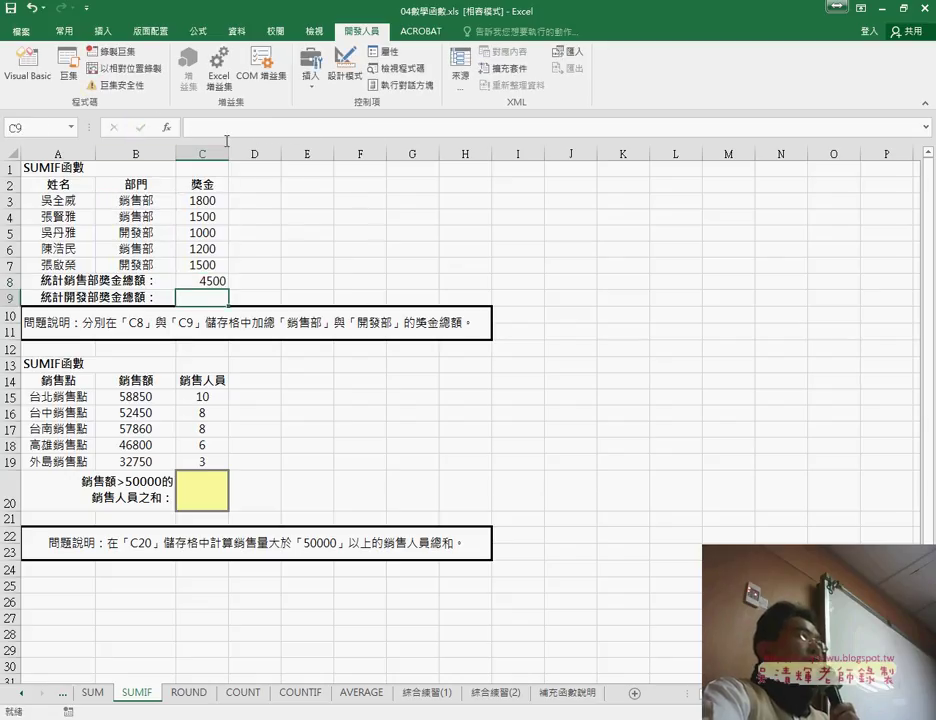
right_click(229, 128)
click(257, 197)
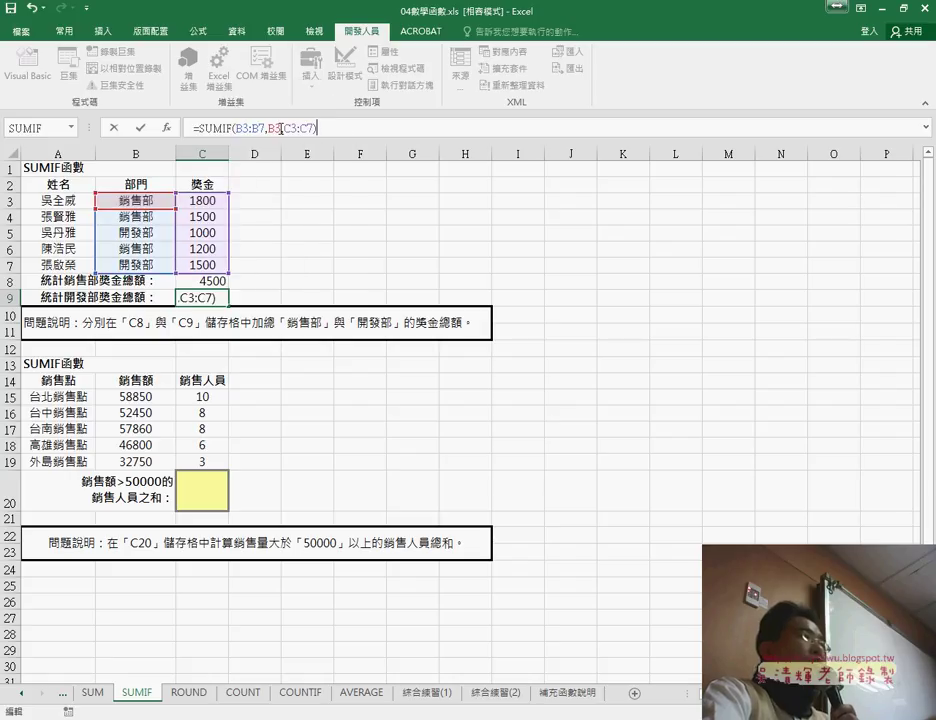
click(133, 232)
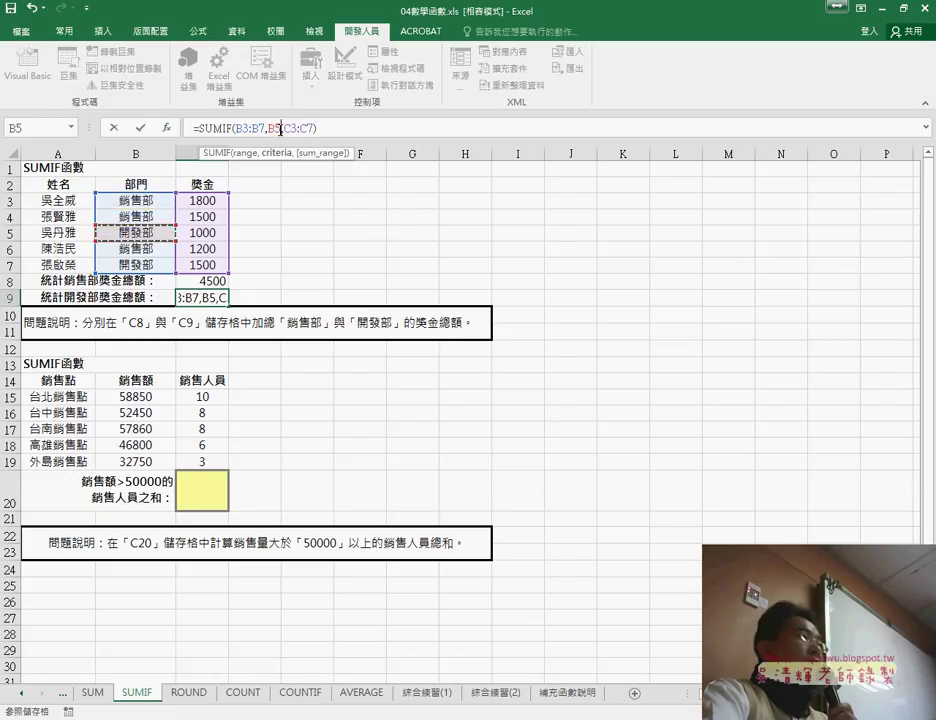
click(140, 129)
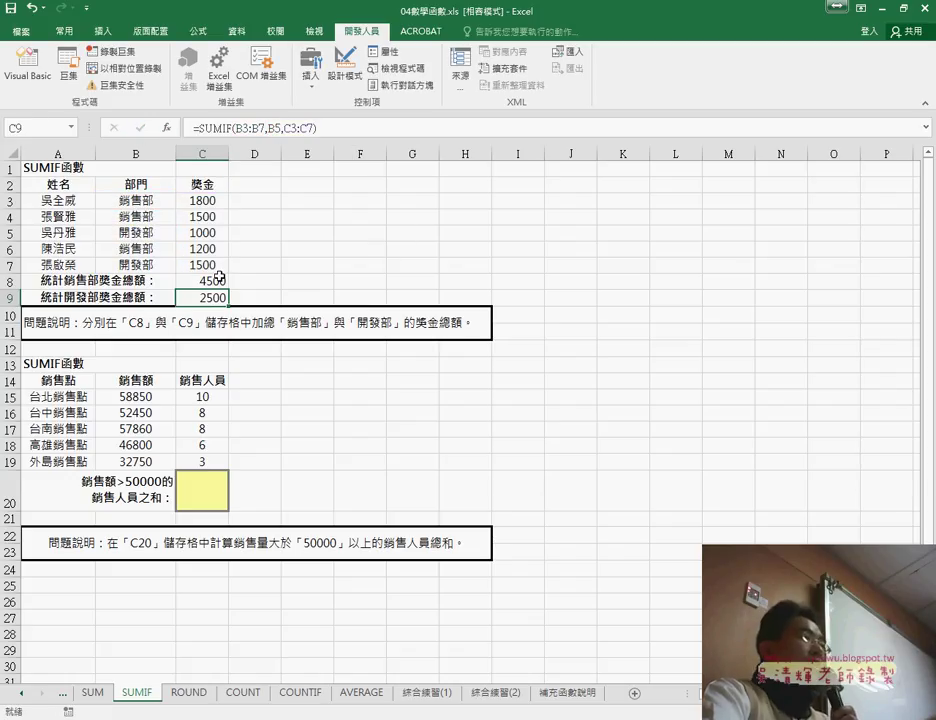
click(205, 232)
click(205, 265)
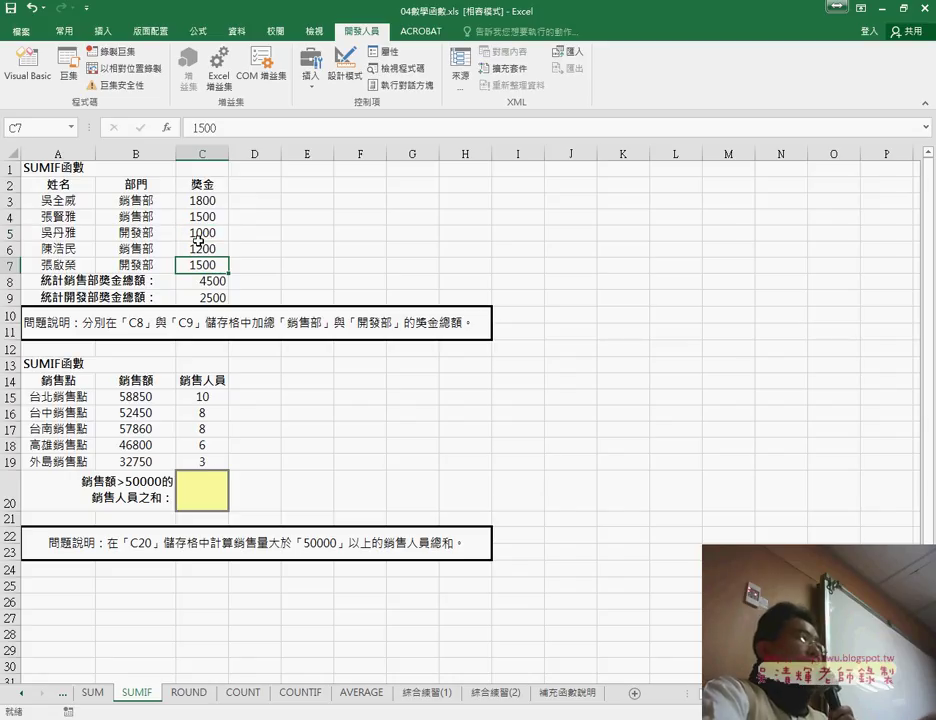
click(204, 485)
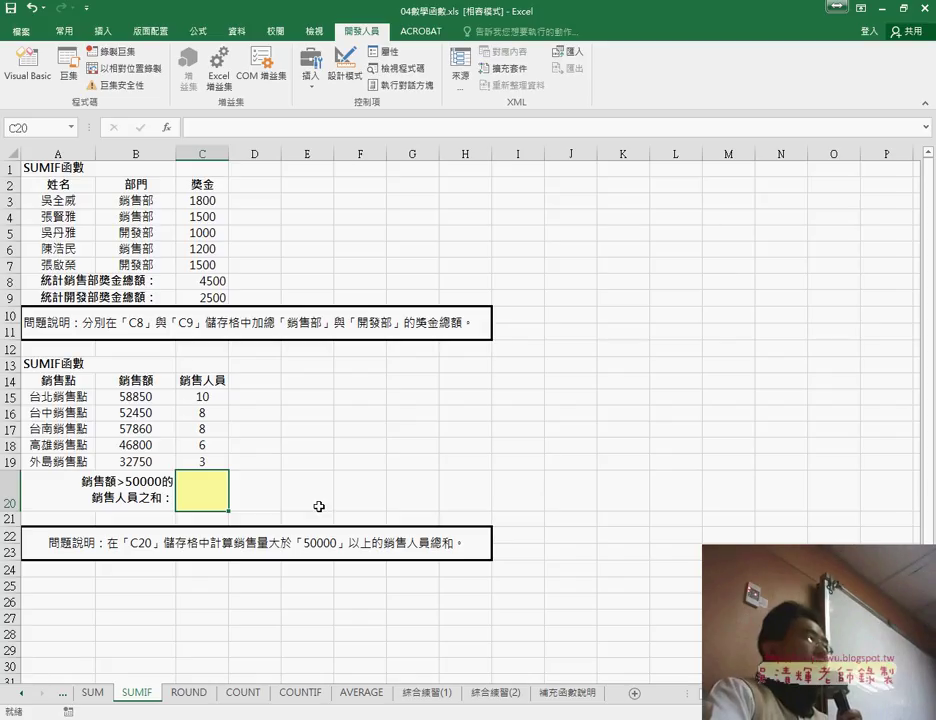
drag(136, 396, 143, 467)
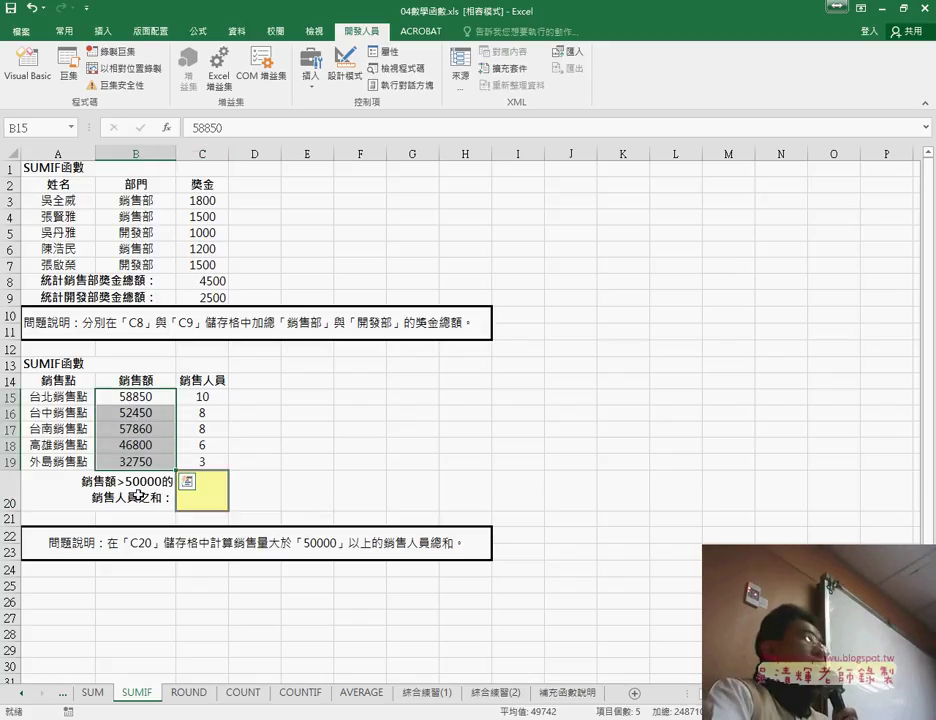
drag(137, 400, 140, 461)
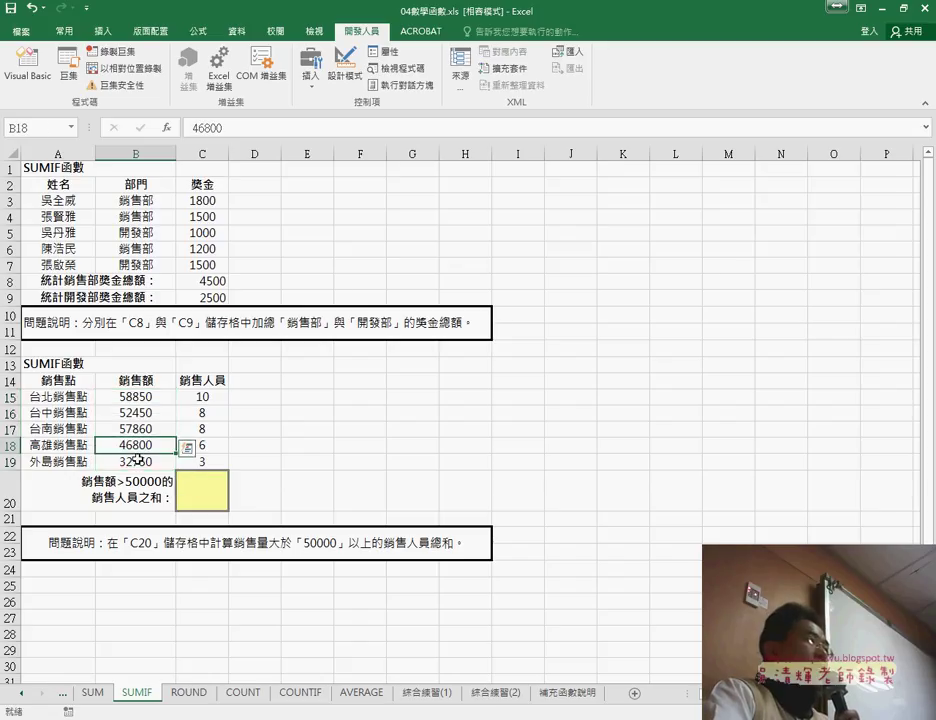
drag(202, 400, 202, 429)
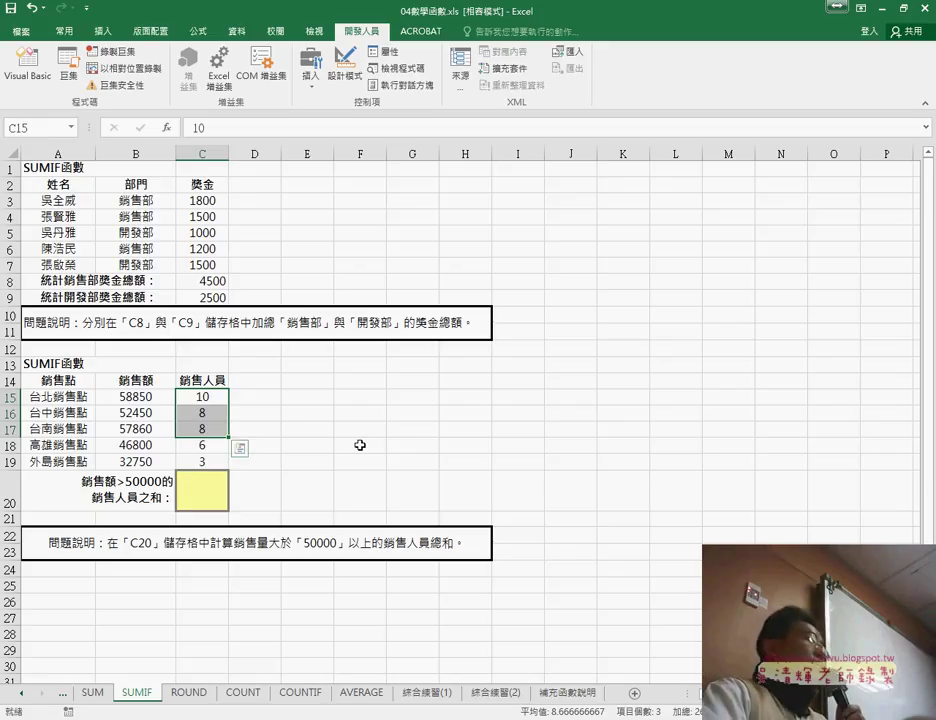
click(220, 488)
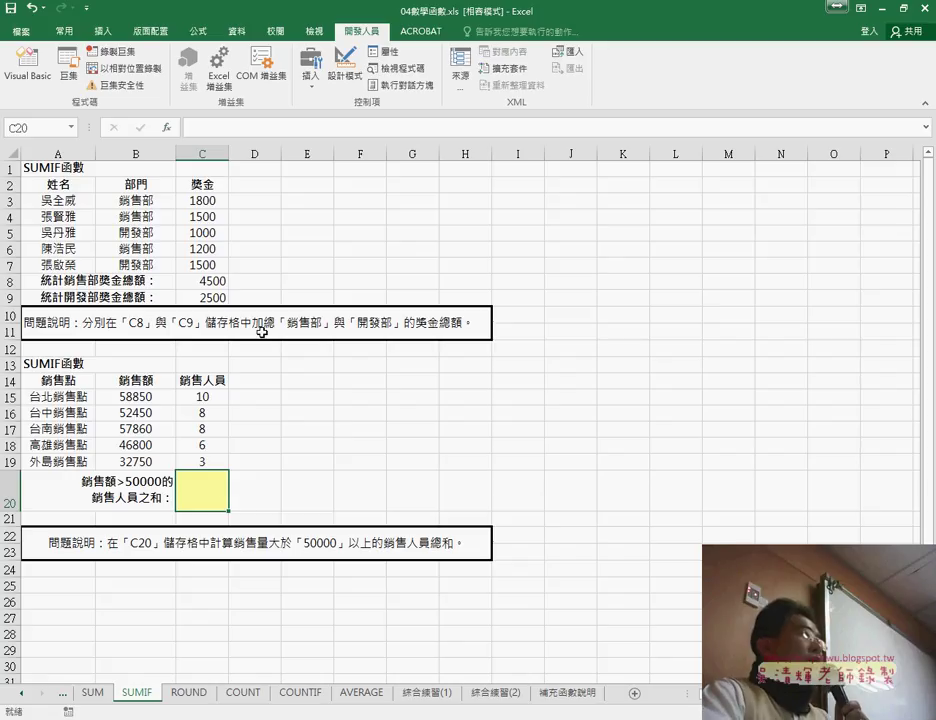
Start a function in C20 and choose SUMIF from the function list.
click(167, 127)
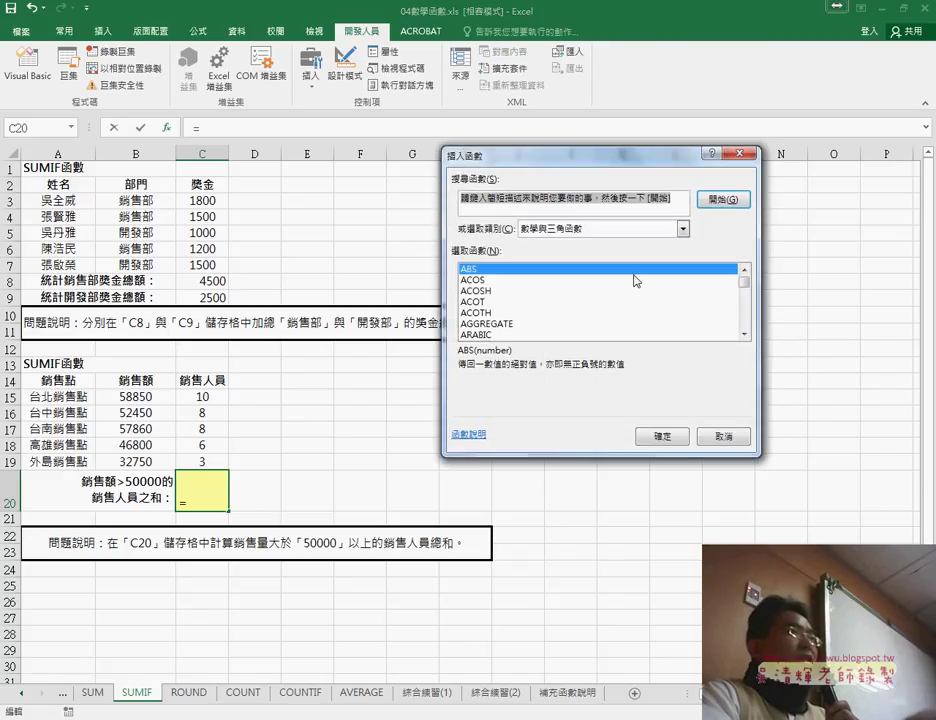
mouse_move(744, 280)
mouse_down()
mouse_move(747, 318)
mouse_move(564, 296)
mouse_up()
click(744, 270)
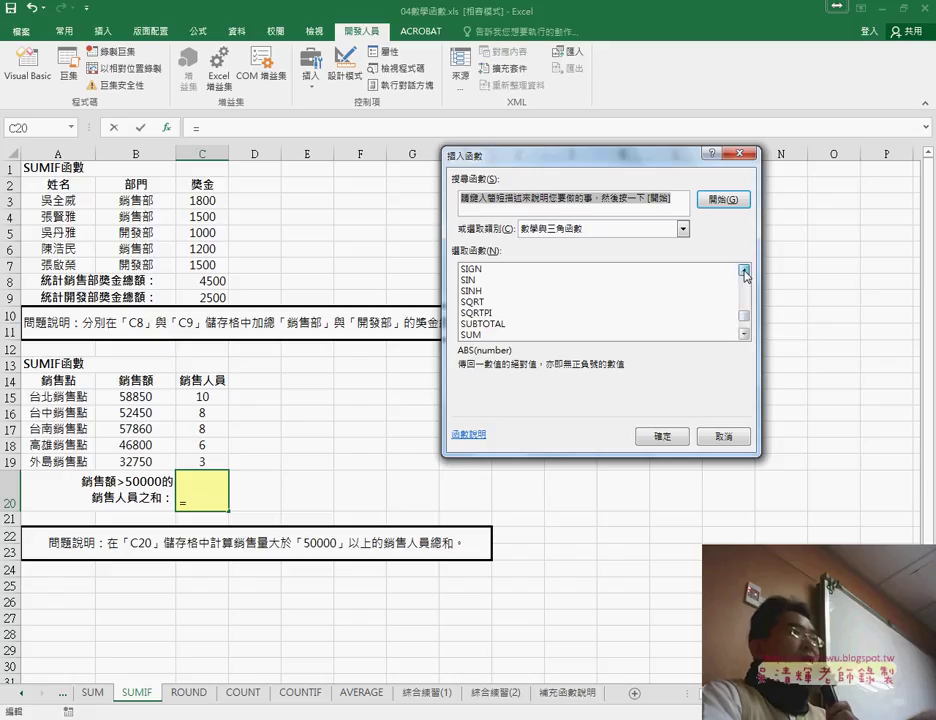
click(744, 270)
click(744, 270)
click(744, 272)
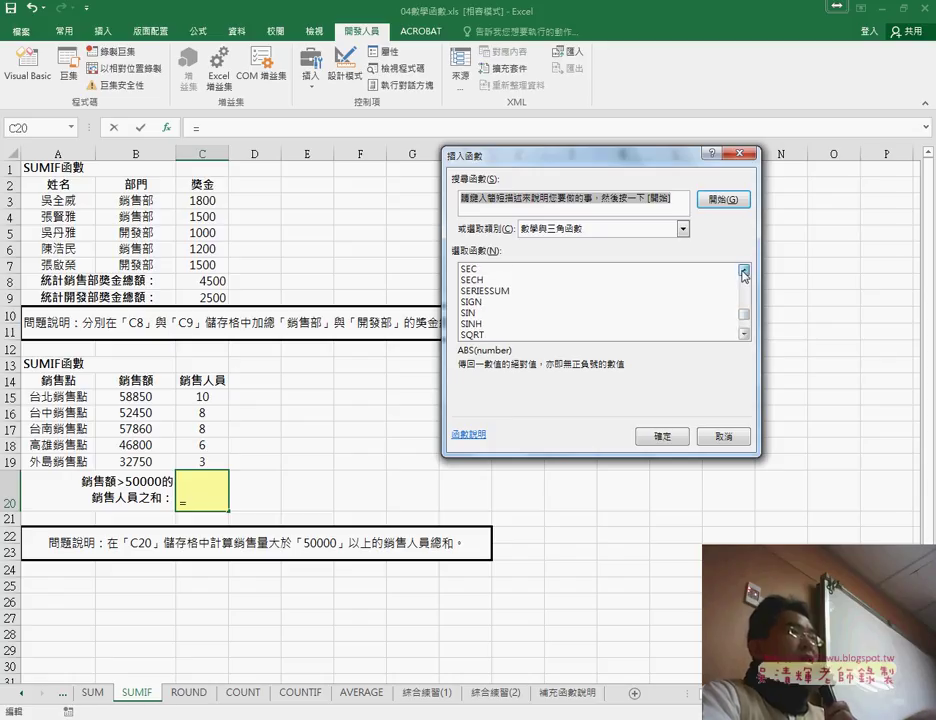
click(744, 333)
click(744, 333)
click(744, 333)
click(744, 333)
click(744, 333)
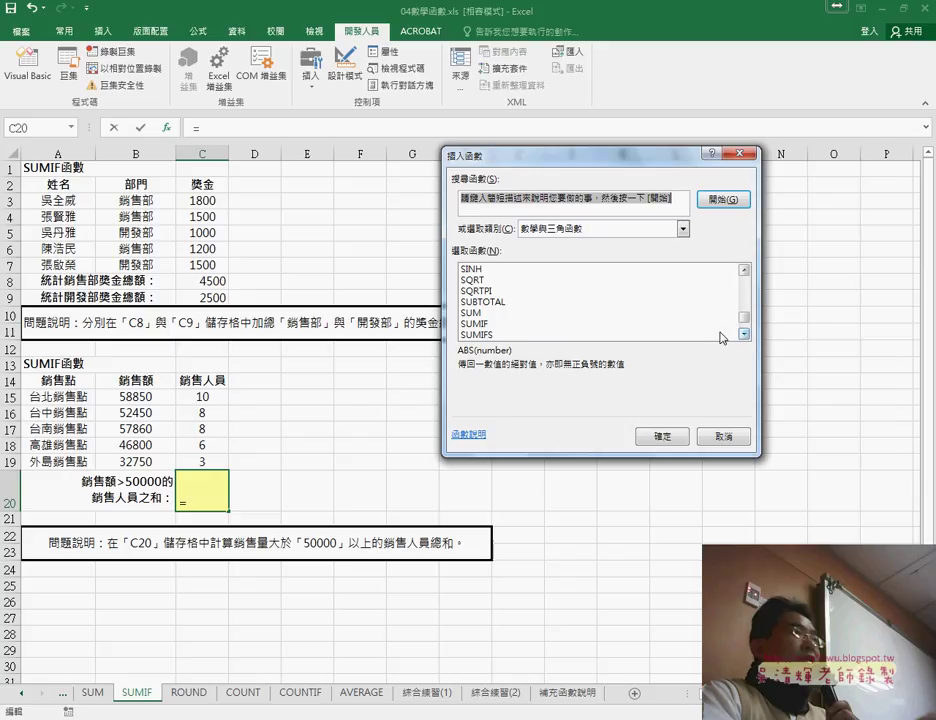
double_click(523, 324)
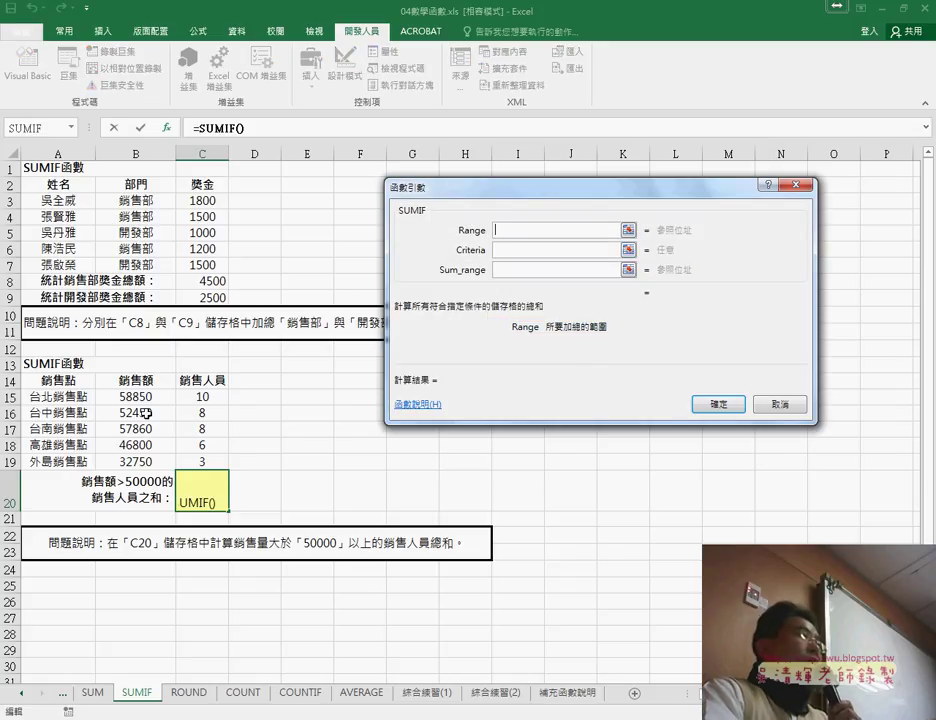
Set Range B15:B19, Criteria ">50000" and Sum_range C15:C19, then confirm to get 26.
drag(135, 396, 140, 461)
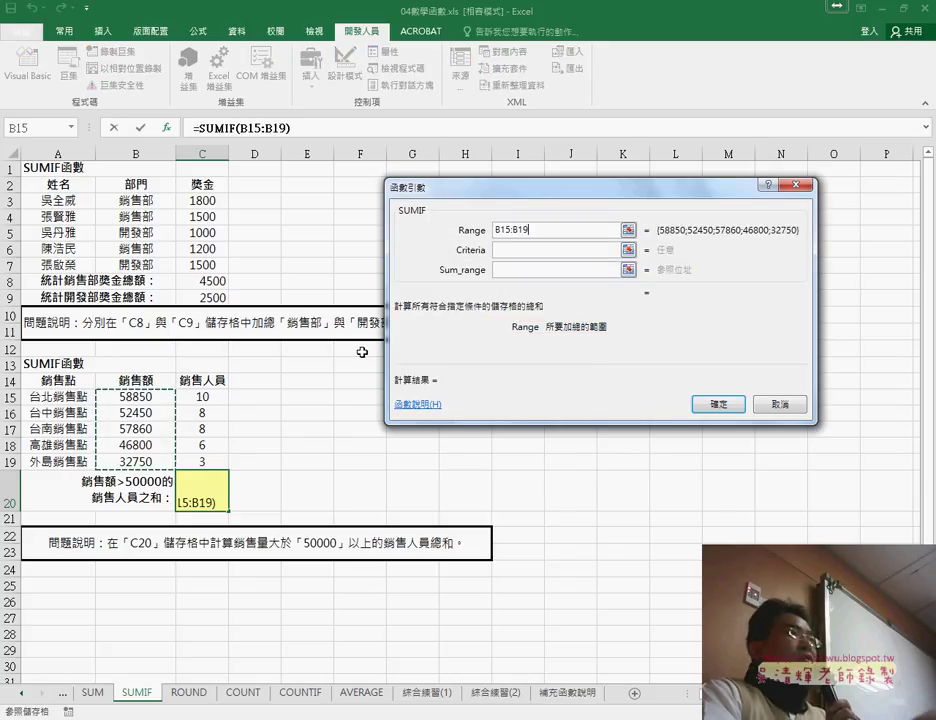
click(514, 250)
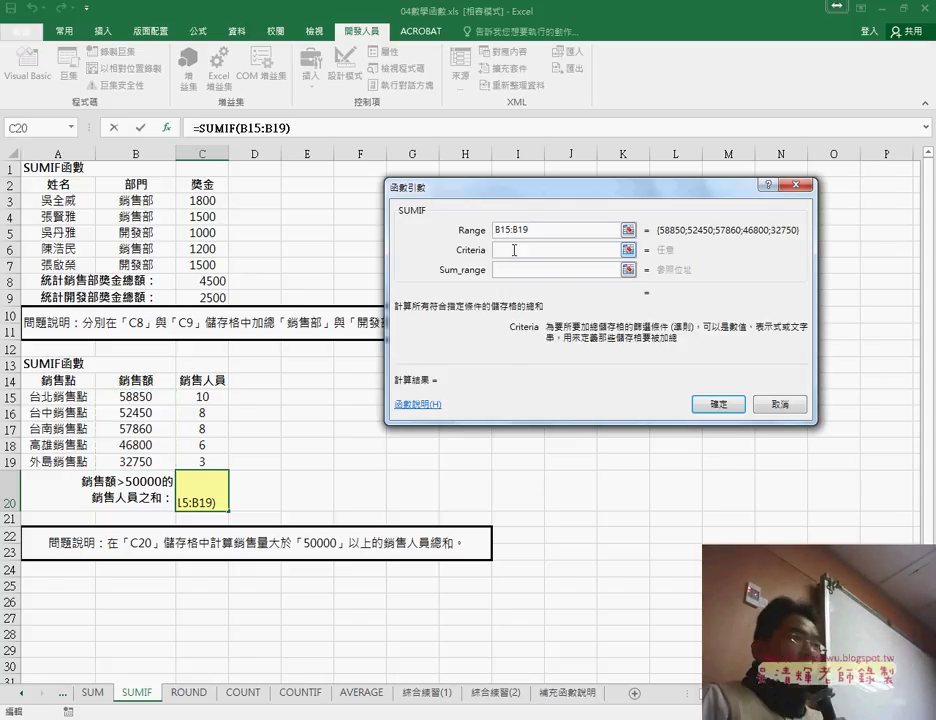
text(>)
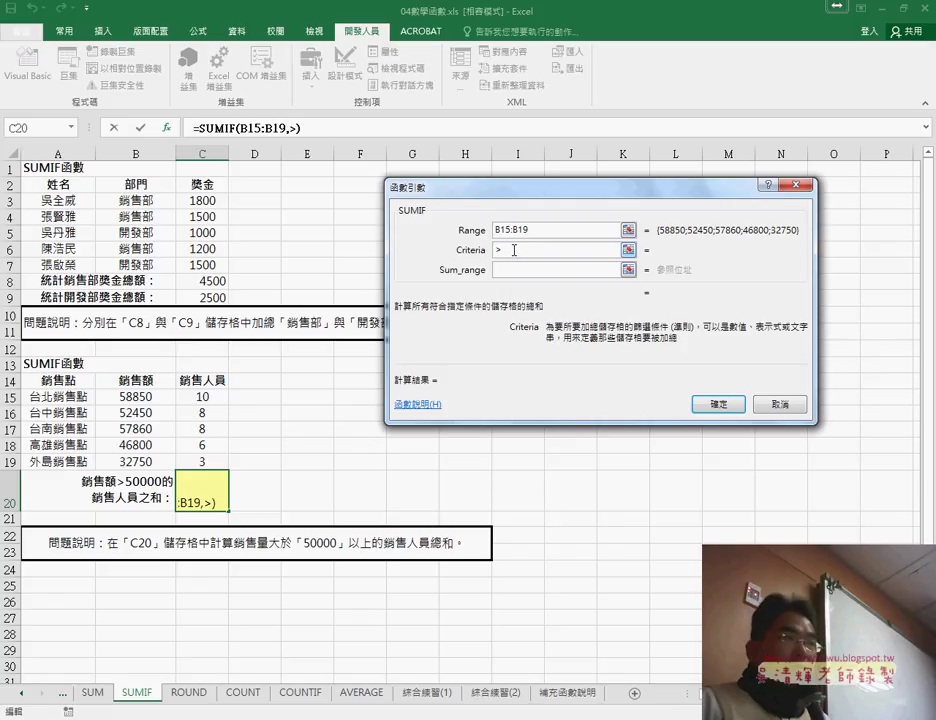
text(5000)
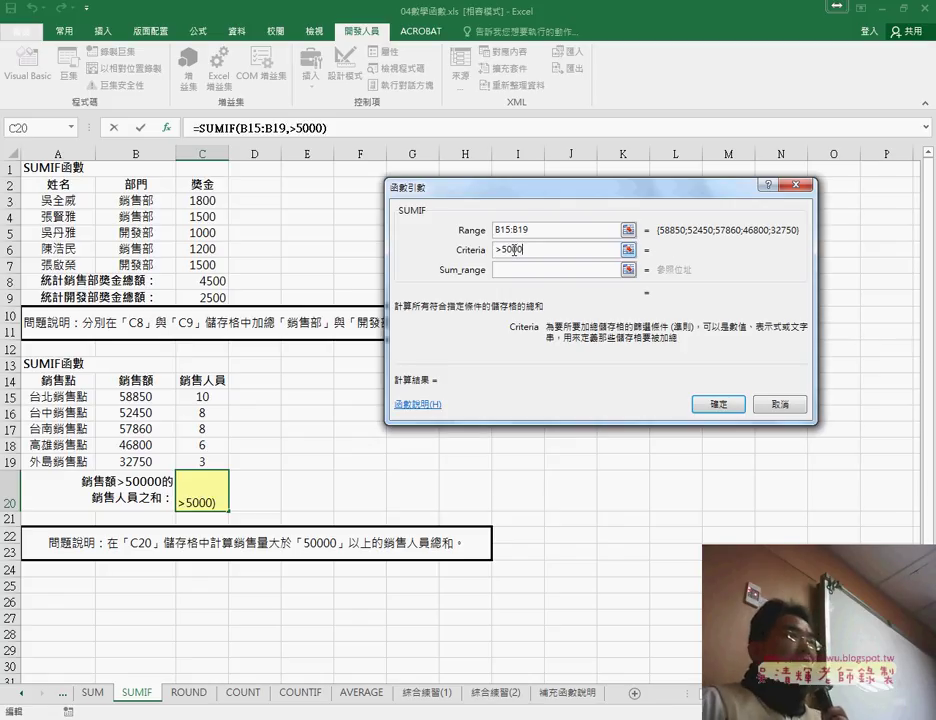
text(0)
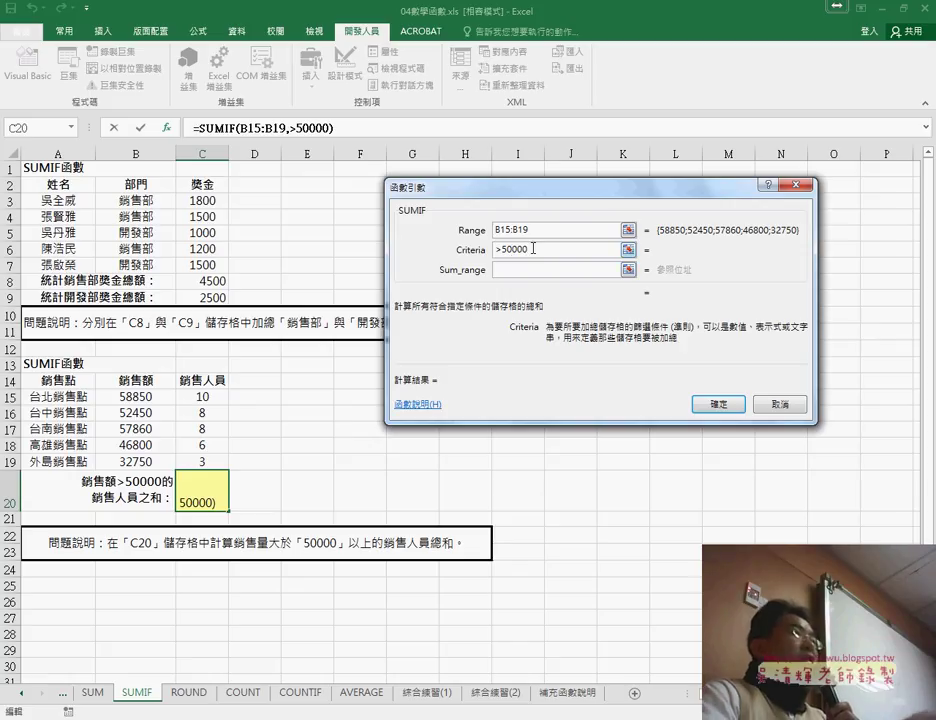
drag(533, 249, 481, 253)
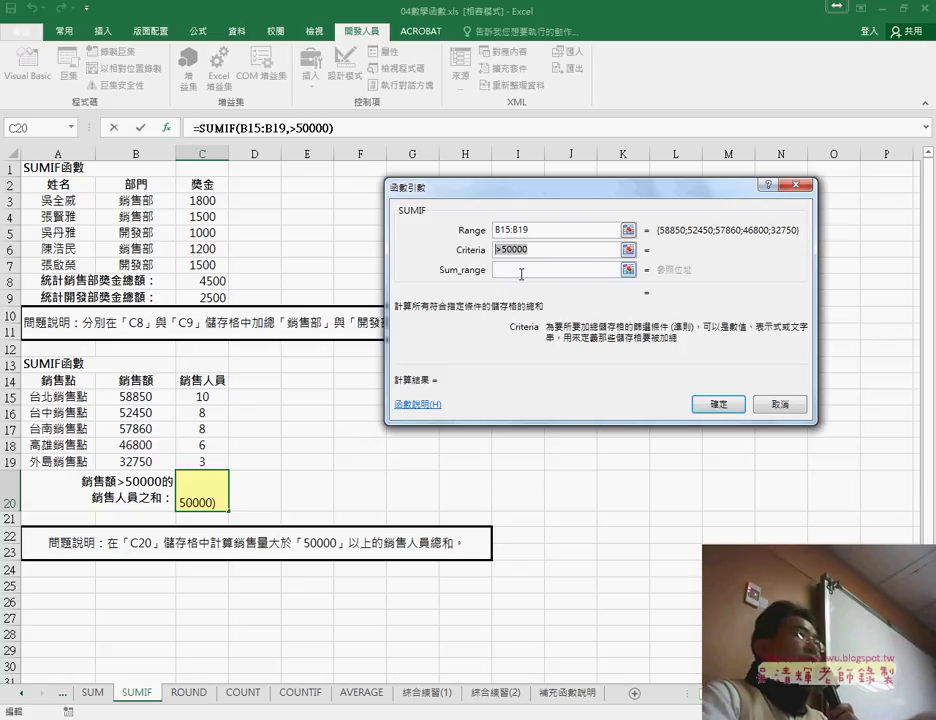
click(521, 271)
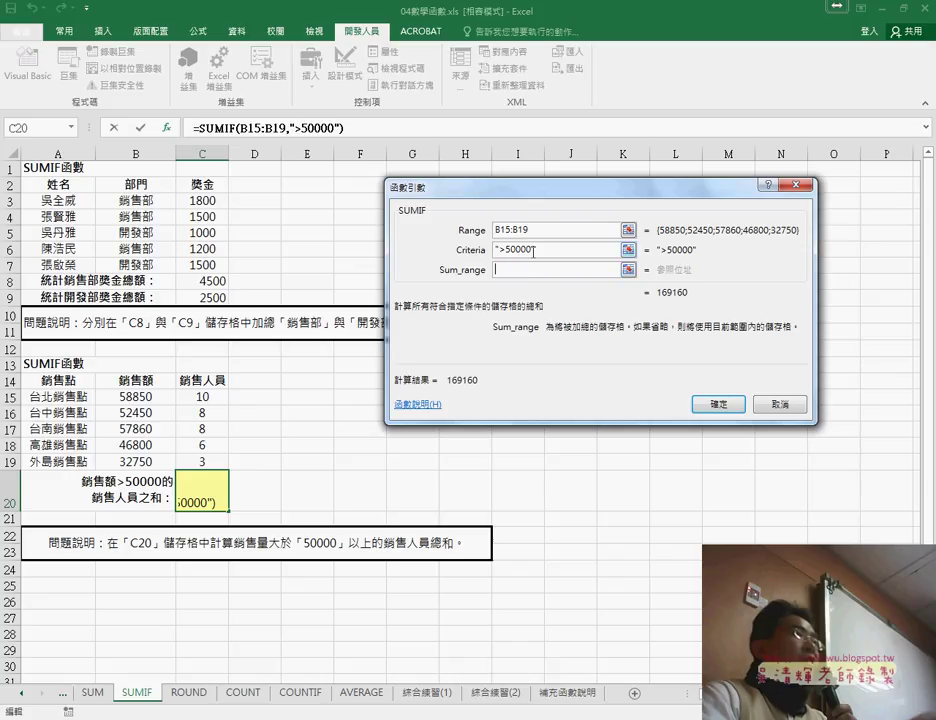
drag(533, 252, 499, 254)
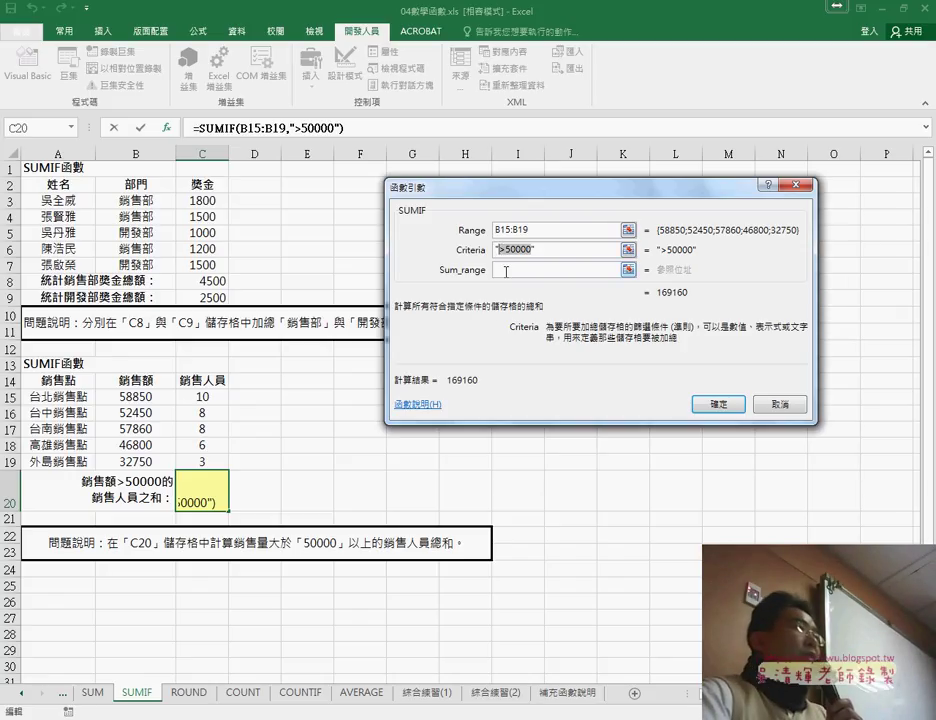
click(506, 271)
drag(198, 396, 200, 461)
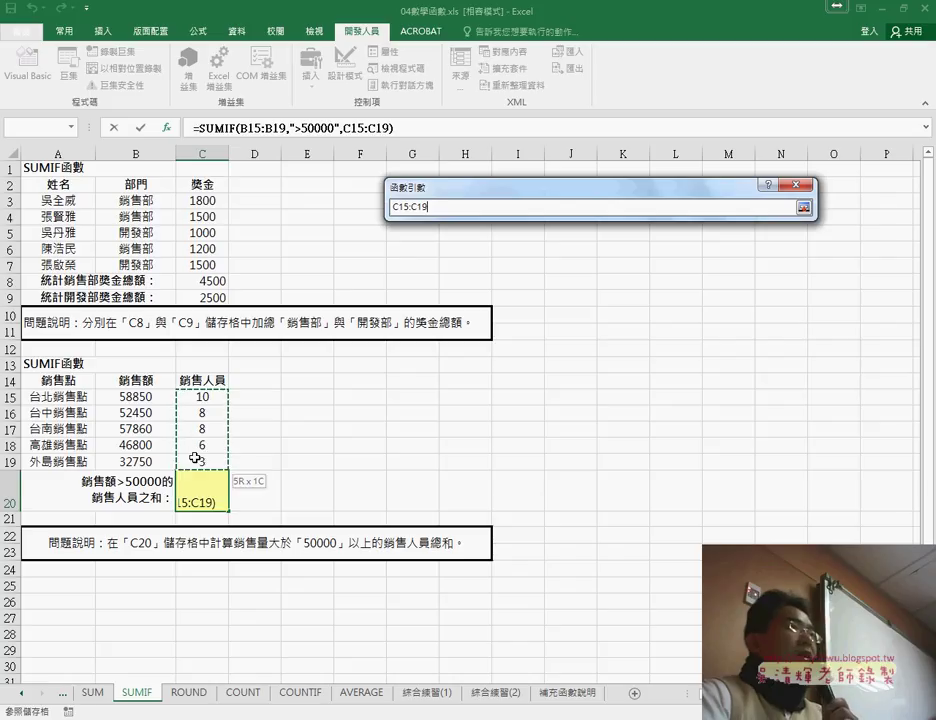
click(718, 405)
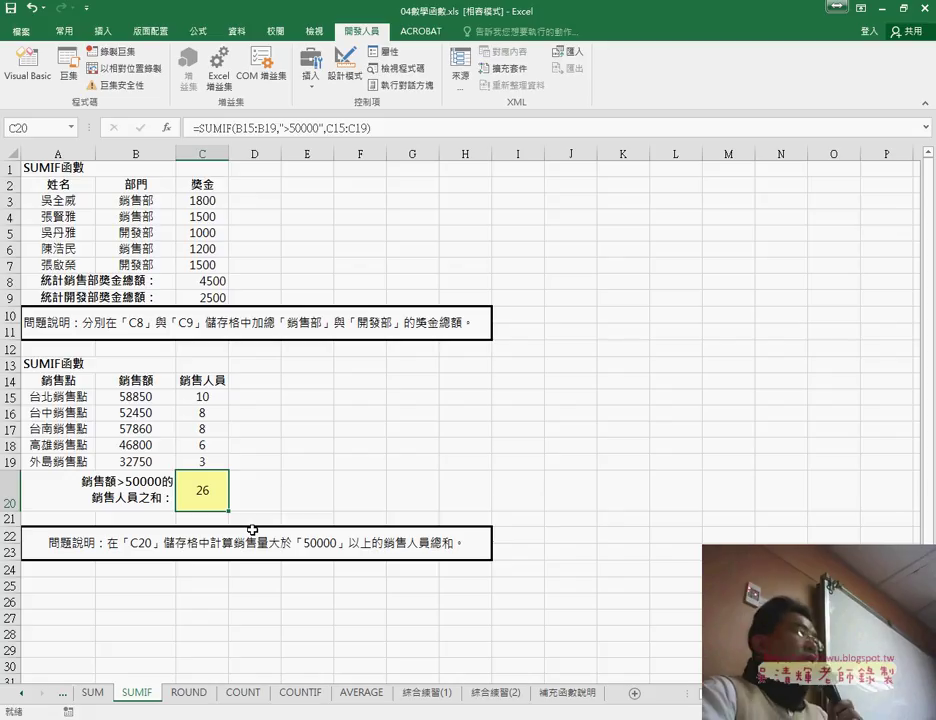
Open the 綜合練習(2) sheet listing the SUM and SUMIF exercise steps.
click(491, 695)
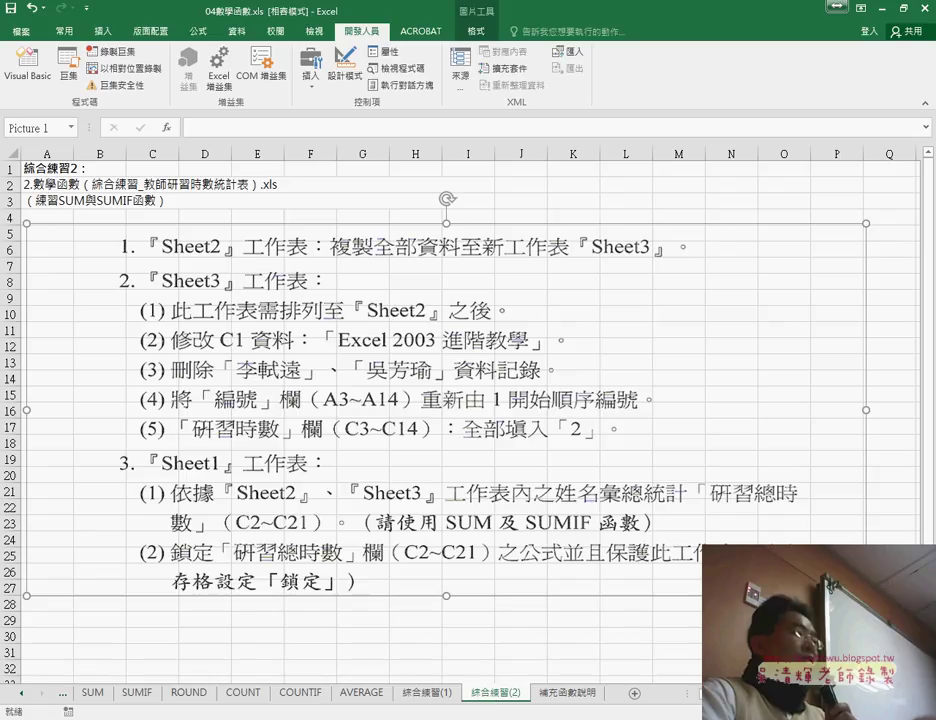
mouse_move(291, 719)
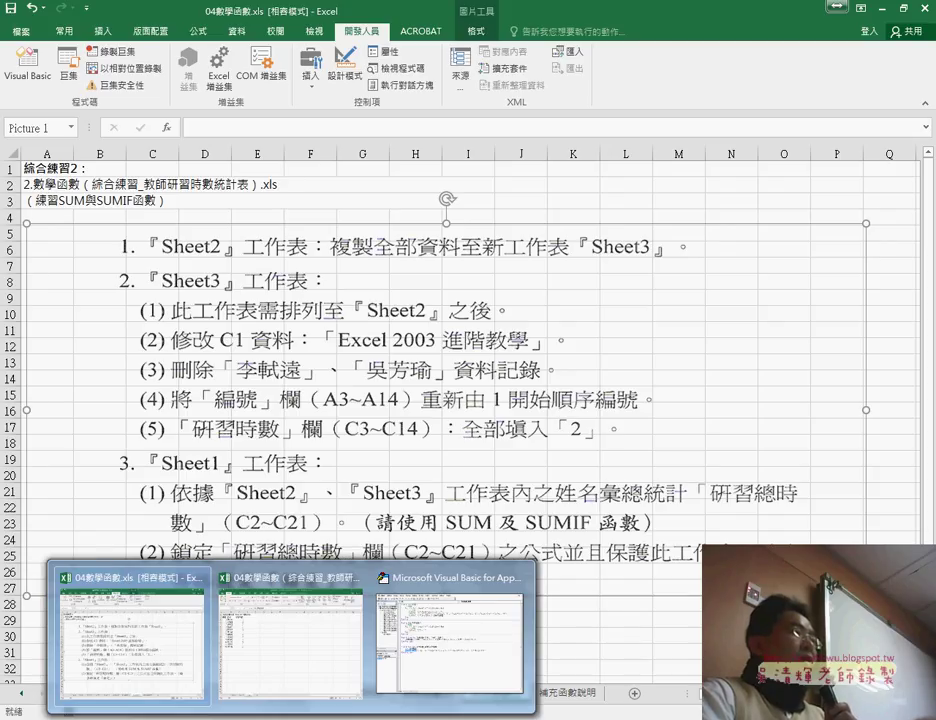
In the exercise workbook, view Sheet2, Sheet3 and Sheet1, then select the 研習總時數 cells C2:C21.
click(307, 663)
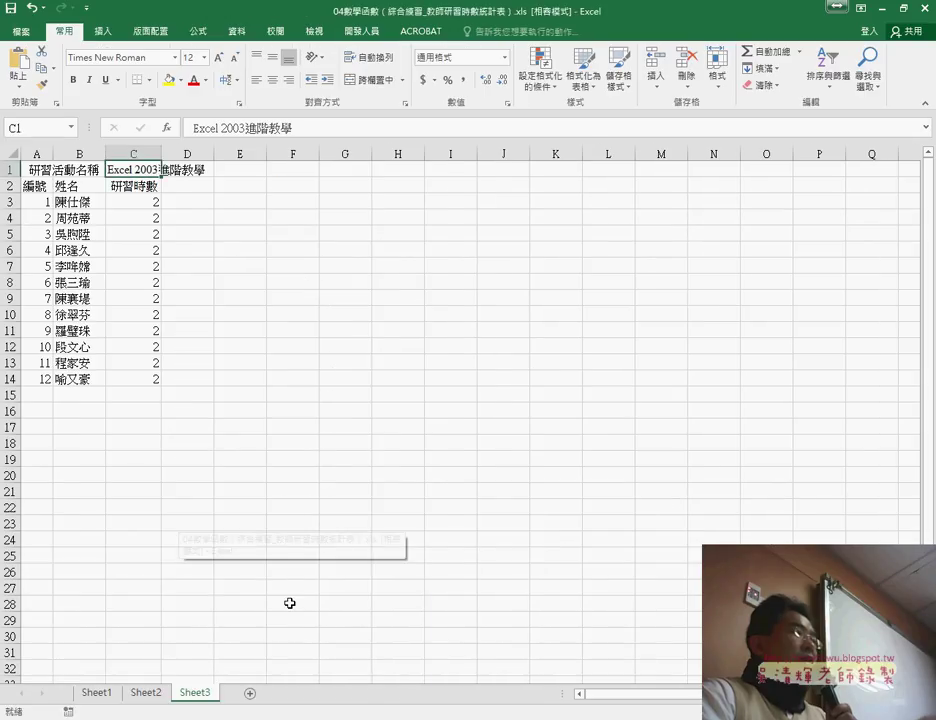
click(146, 694)
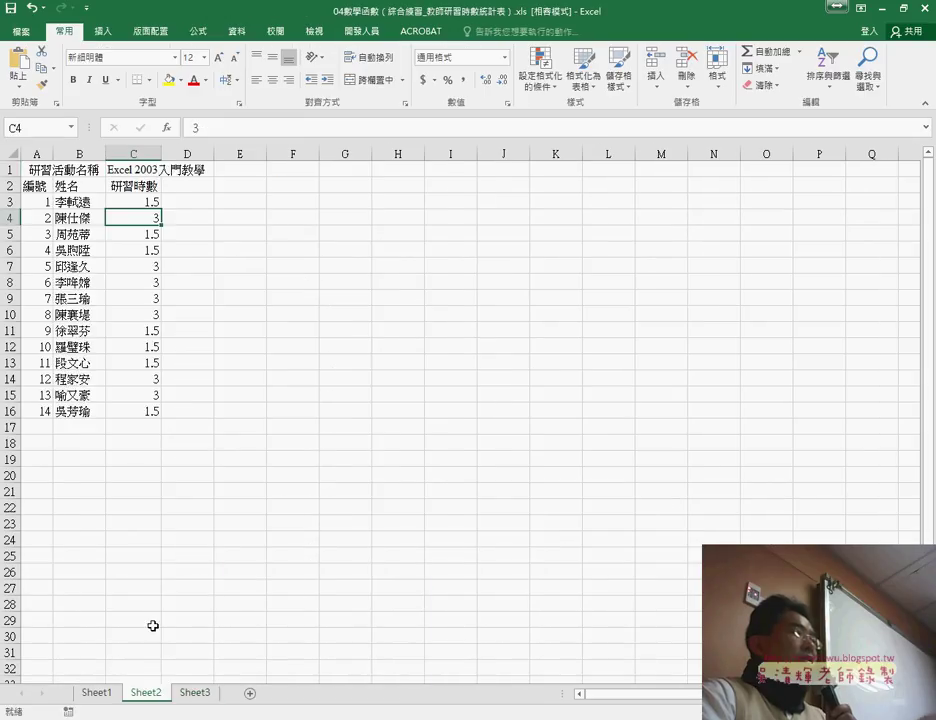
click(196, 694)
click(97, 693)
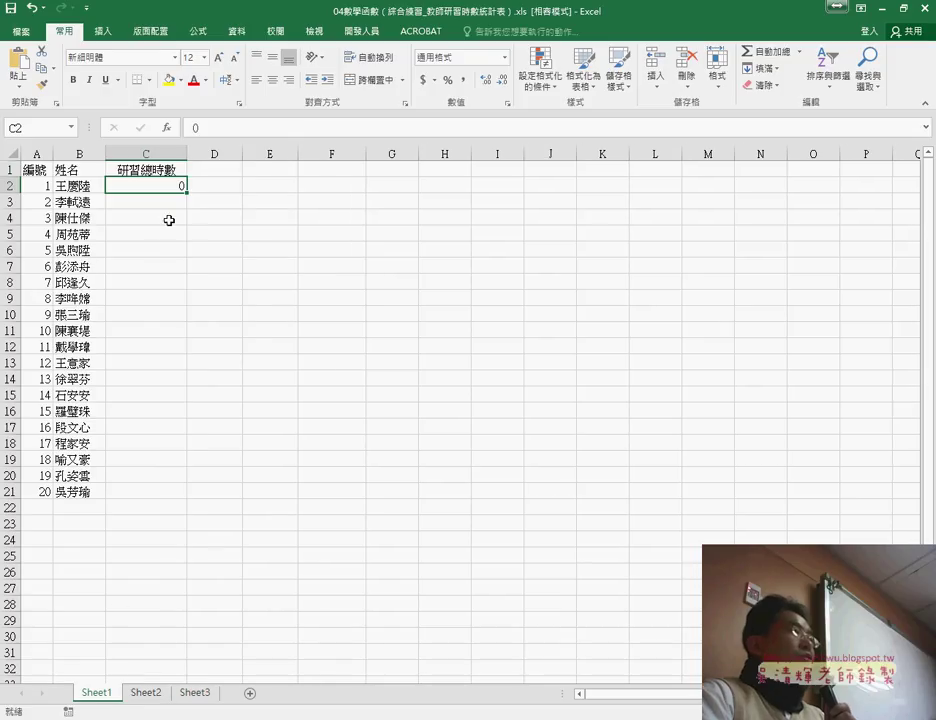
drag(150, 186, 165, 490)
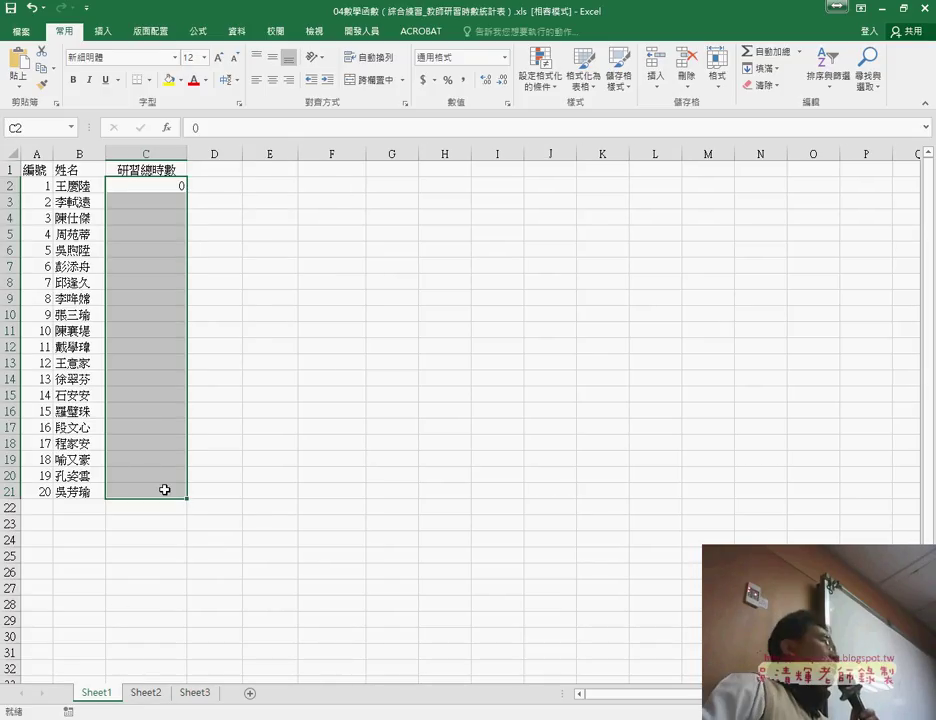